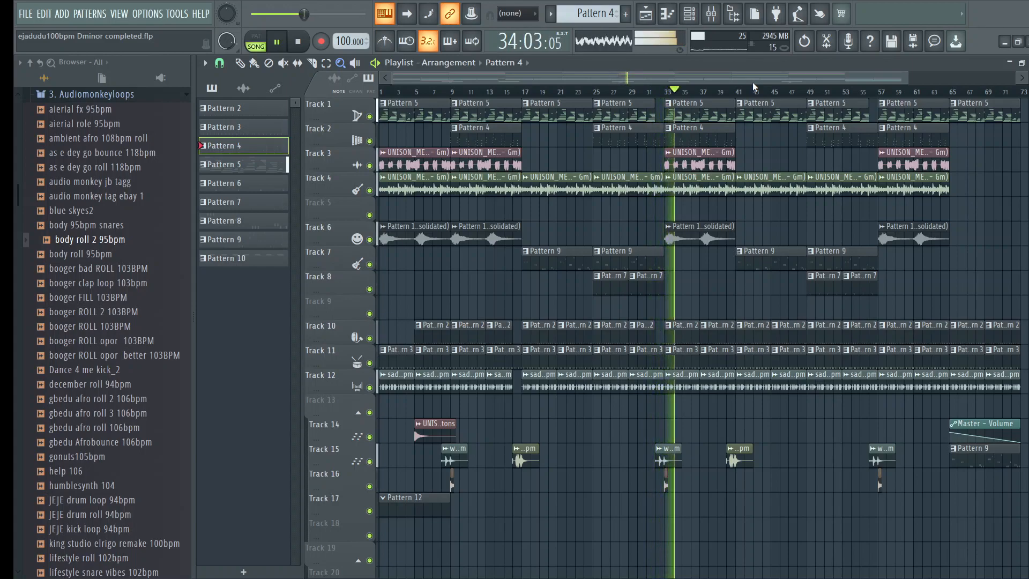
# Stop the song playback and activate the Draw tool in the playlist
pyautogui.press('space')
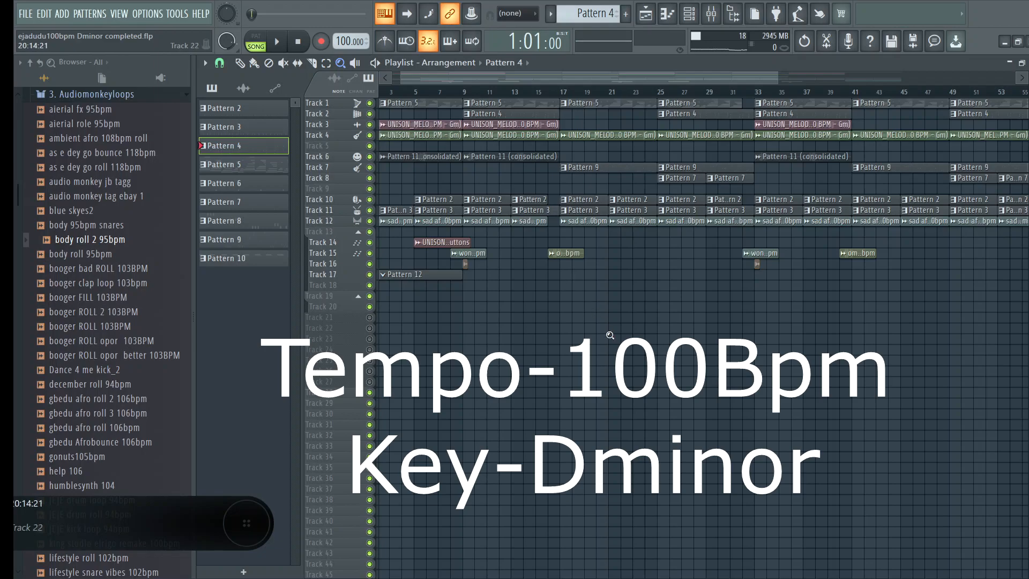
pyautogui.moveTo(607, 332); pyautogui.dragTo(380, 102)
pyautogui.rightClick(546, 138)
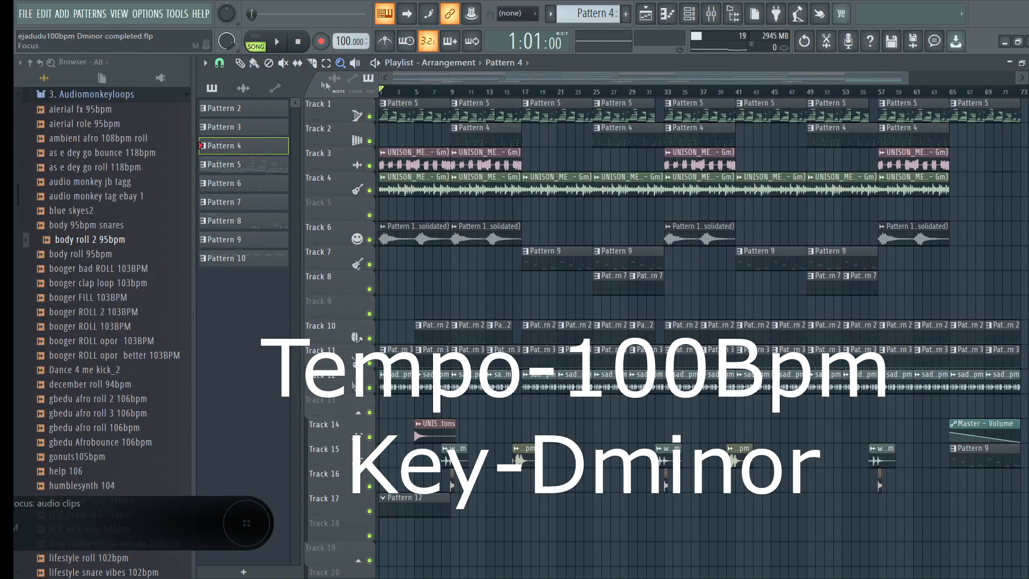
pyautogui.click(242, 62)
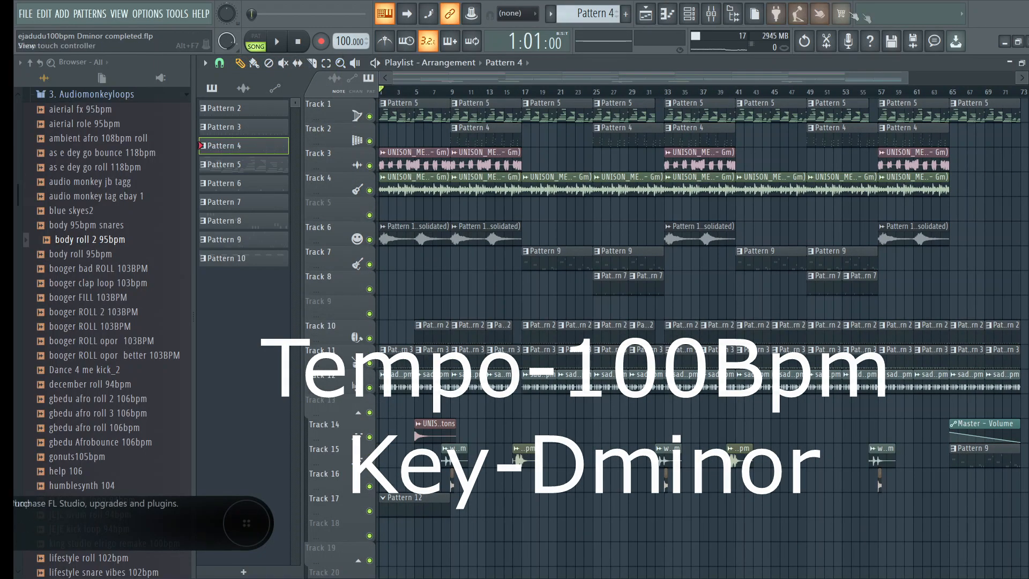
pyautogui.moveTo(1028, 78); pyautogui.dragTo(1028, 70)
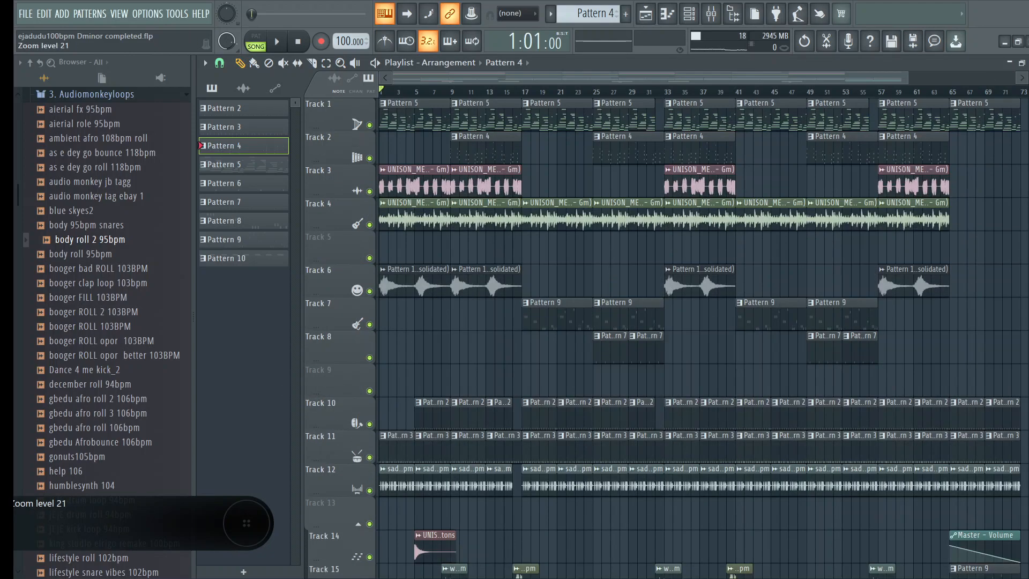
# Solo Track 3 and inspect the sample settings and waveform of its Bona Fide bass clip
pyautogui.rightClick(370, 192)
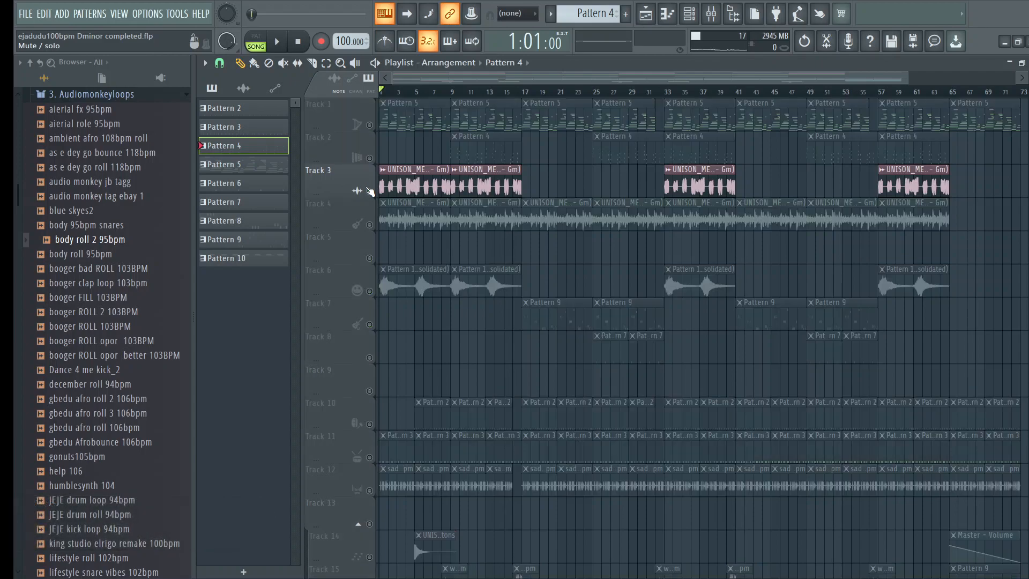
pyautogui.doubleClick(396, 189)
pyautogui.moveTo(690, 407); pyautogui.dragTo(556, 122)
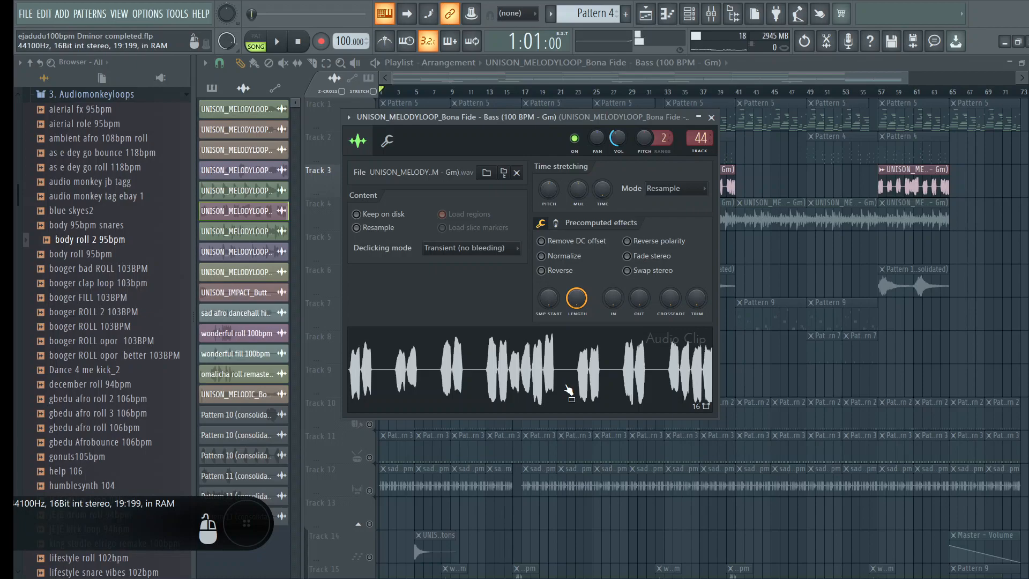
pyautogui.click(711, 117)
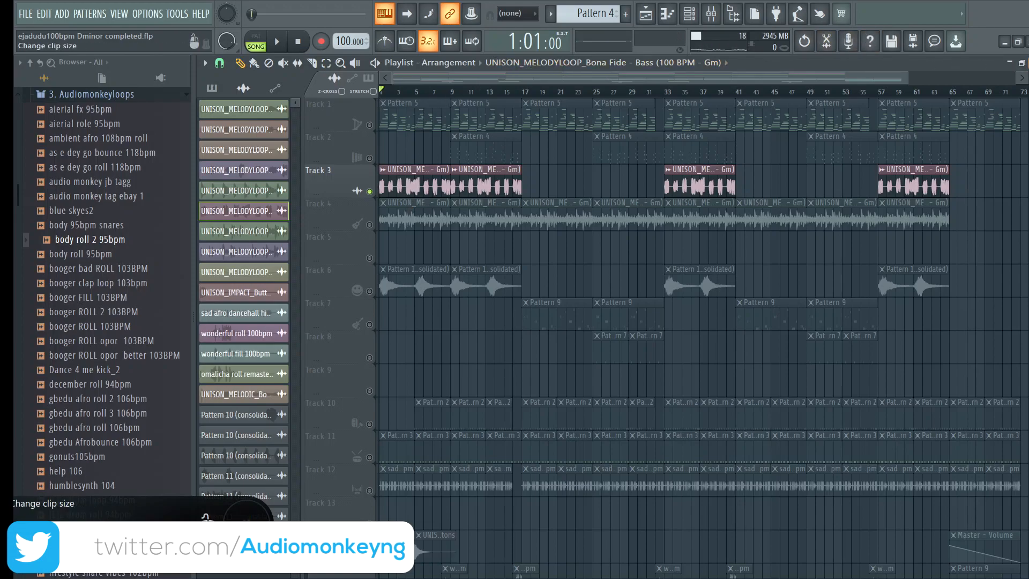
# Unmute Track 4 and listen to it together with the bass on Track 3
pyautogui.moveTo(1028, 93); pyautogui.dragTo(1027, 83)
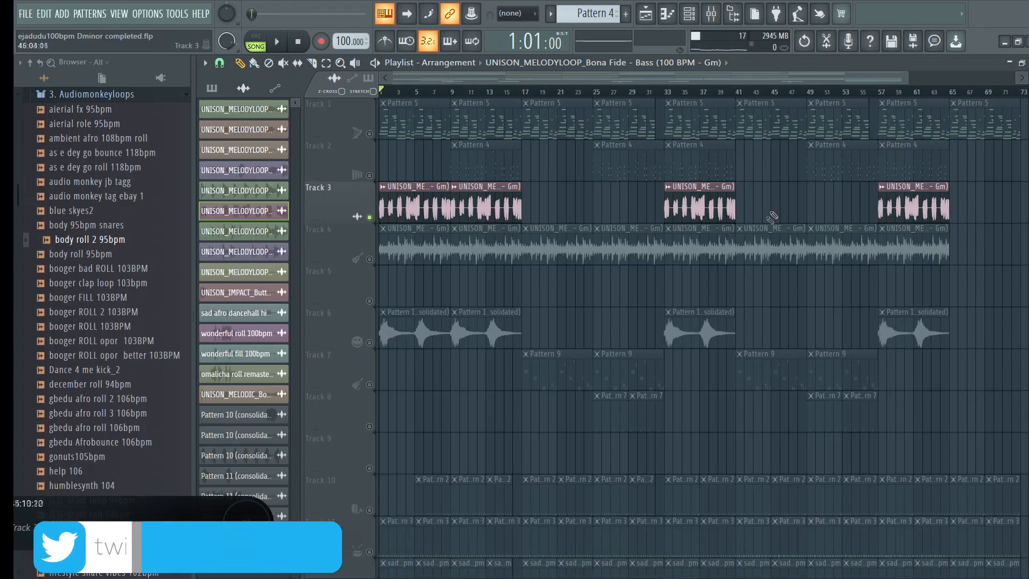
pyautogui.click(377, 259)
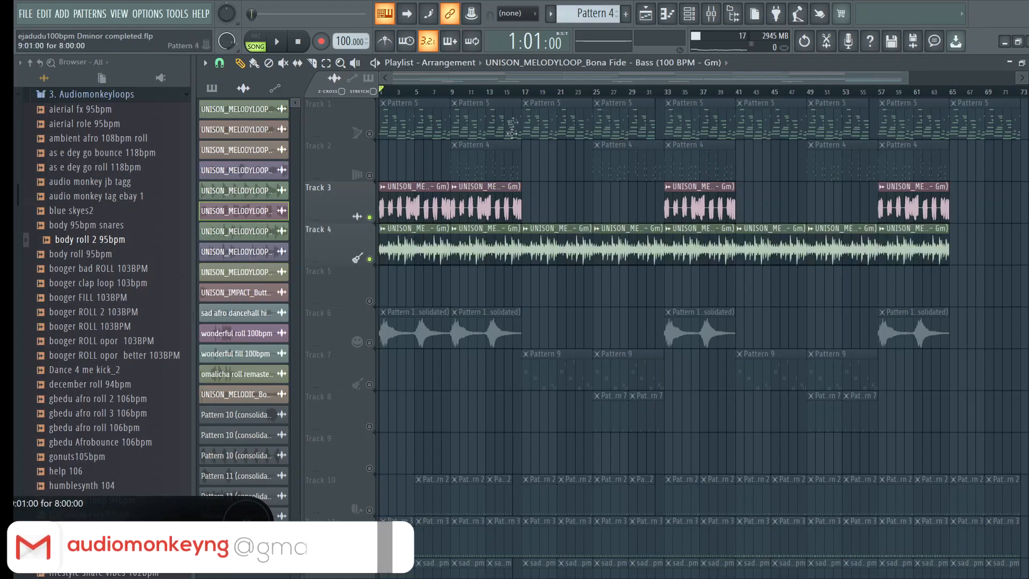
pyautogui.click(278, 46)
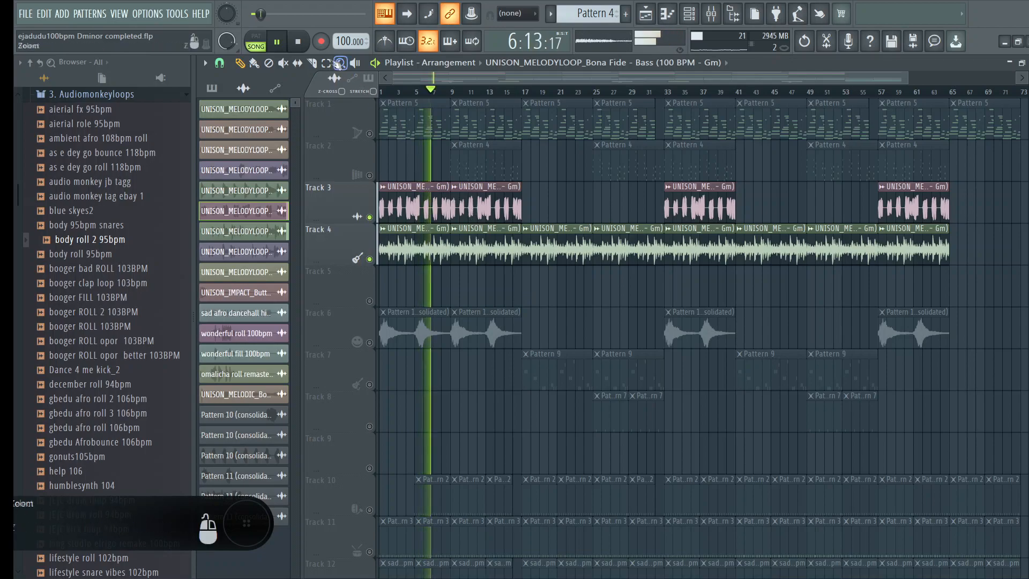
pyautogui.click(301, 44)
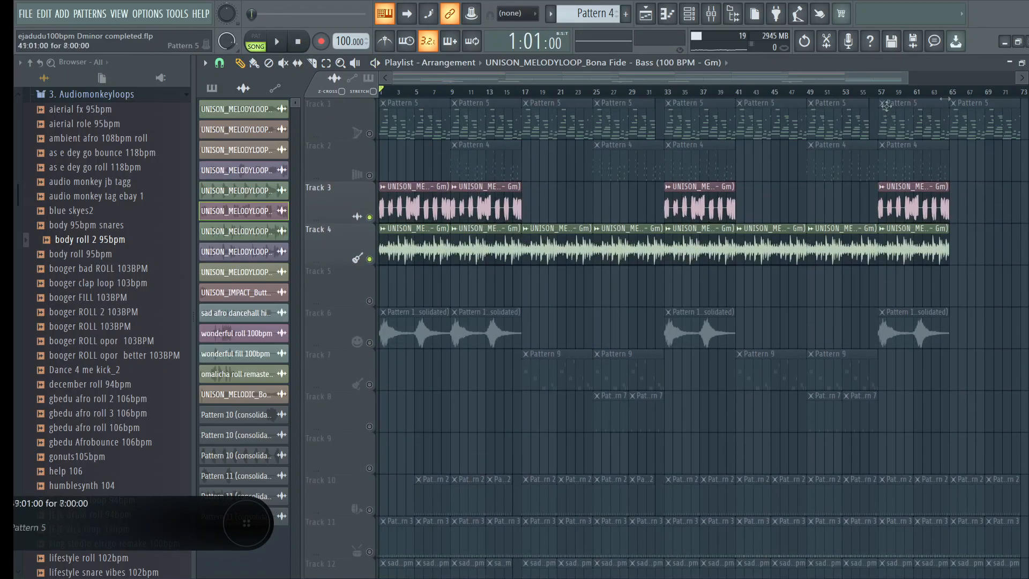
# Review the sample settings of the first Bona Fide bass clip on Track 3 again, leaving them unedited
pyautogui.scroll(-3, 496, 171)
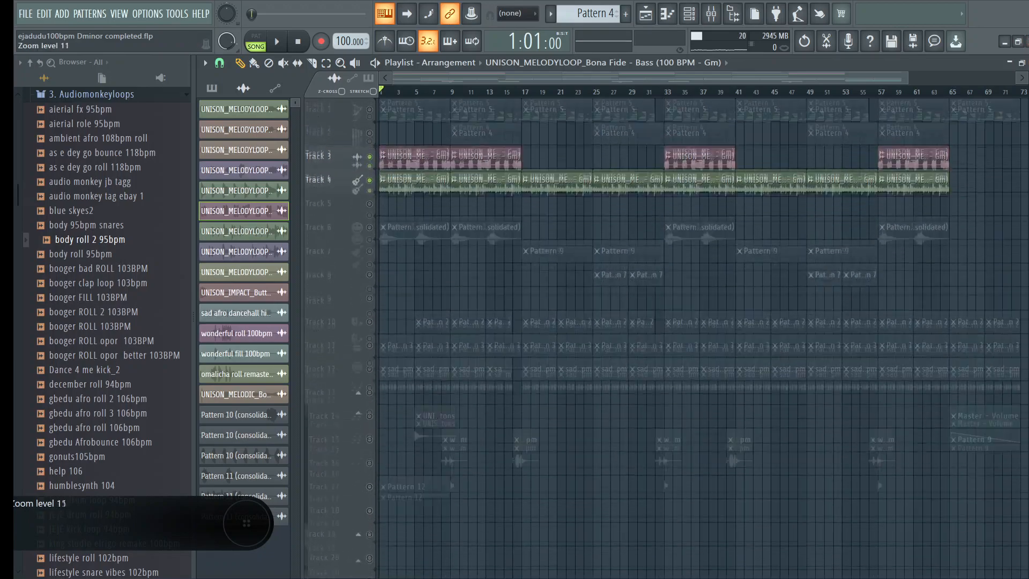
pyautogui.doubleClick(414, 184)
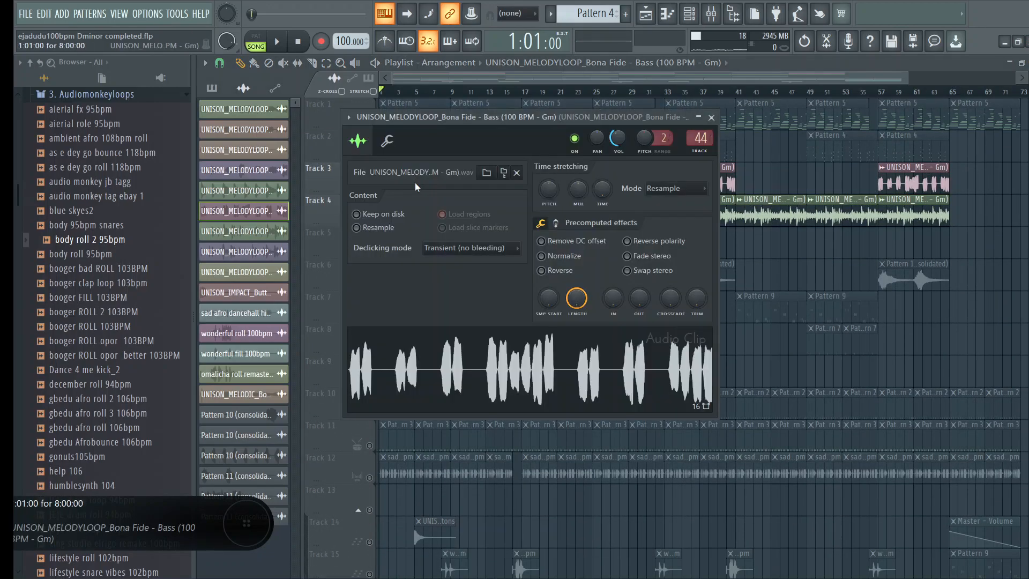
pyautogui.click(712, 117)
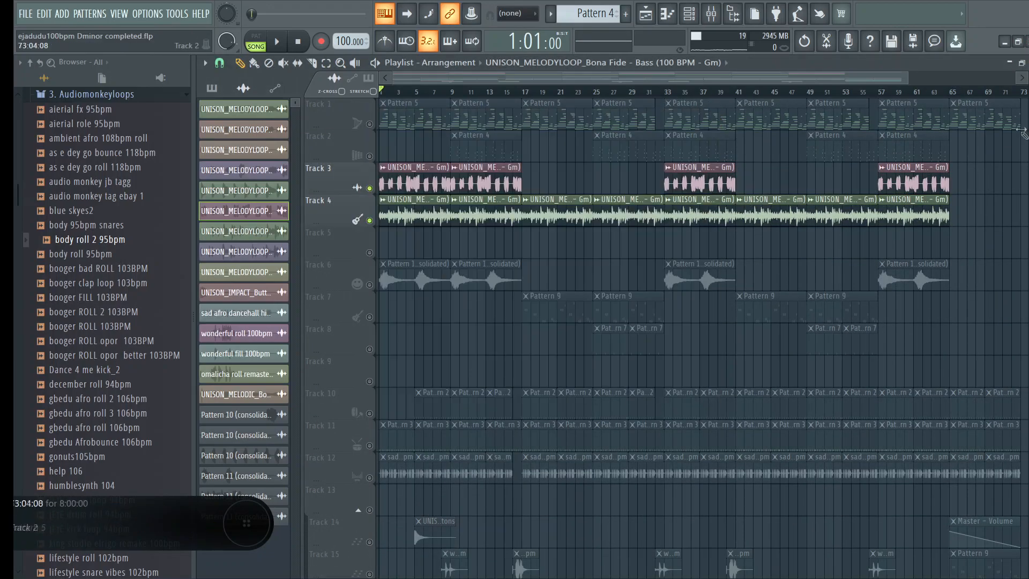
# Unmute the drum tracks 10, 11 and 12 and listen to them with Tracks 3 and 4 from the song's start
pyautogui.scroll(-2, 496, 150)
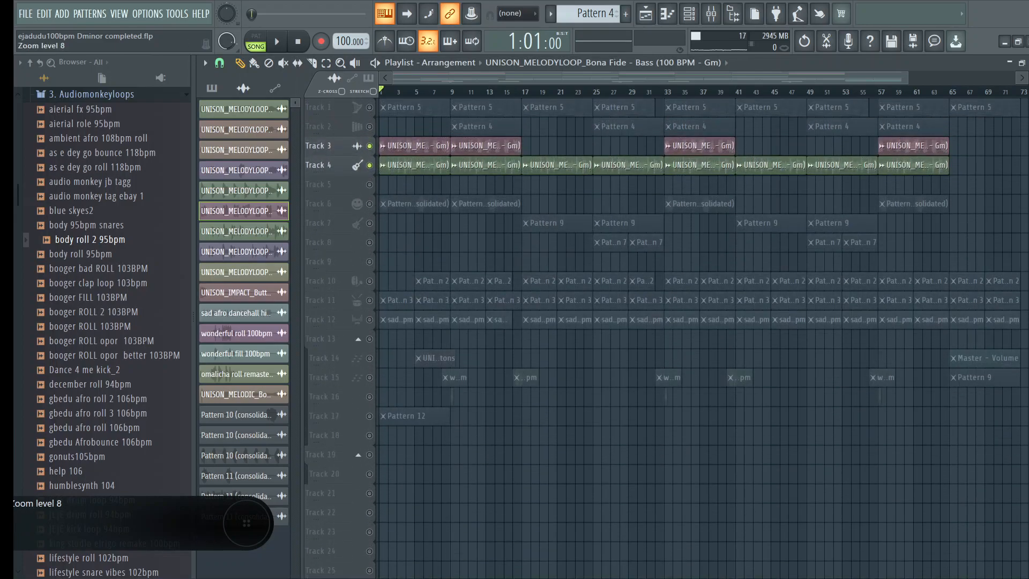
pyautogui.click(370, 301)
pyautogui.scroll(-5, 386, 329)
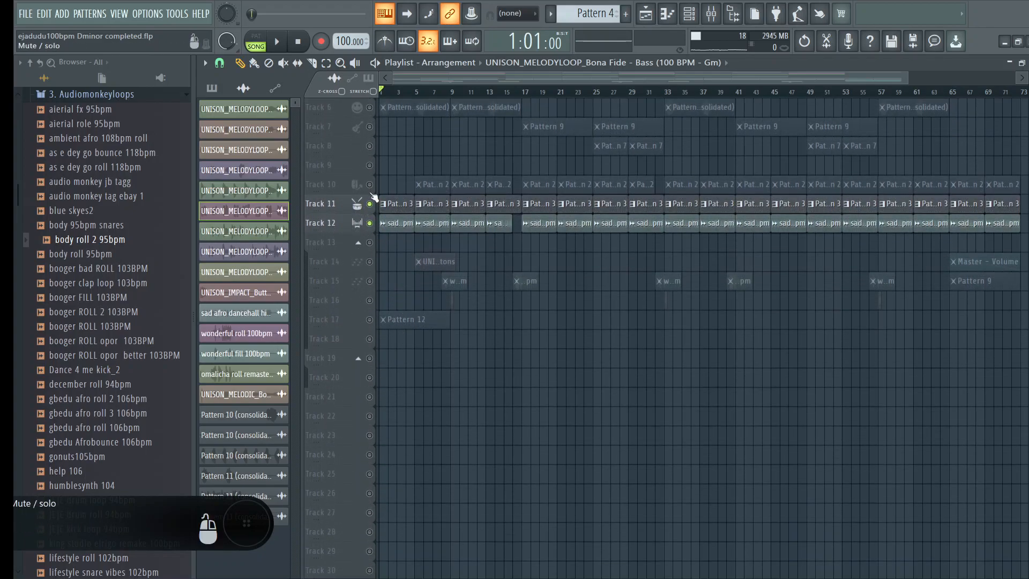
pyautogui.scroll(5, 397, 247)
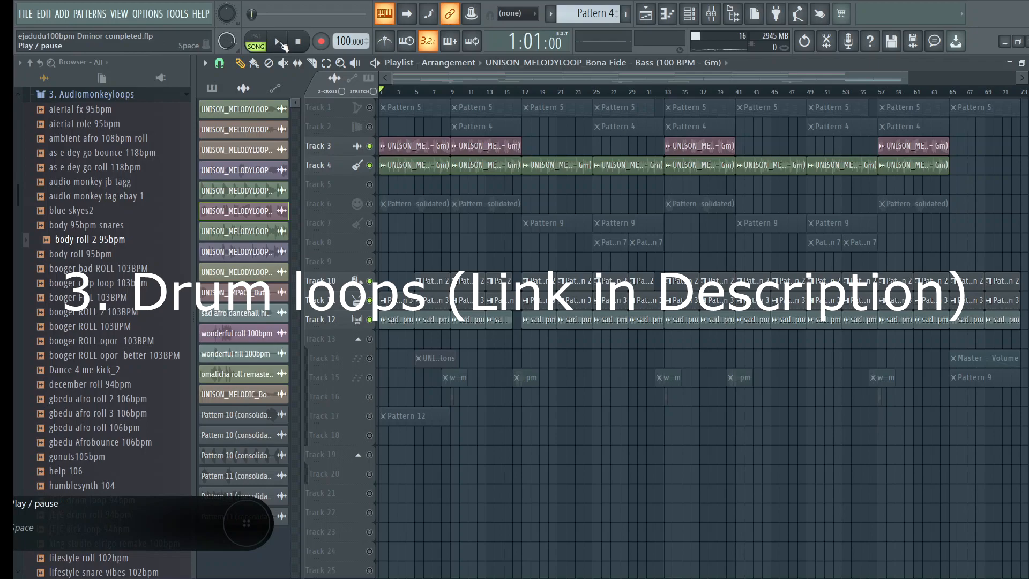
pyautogui.click(279, 42)
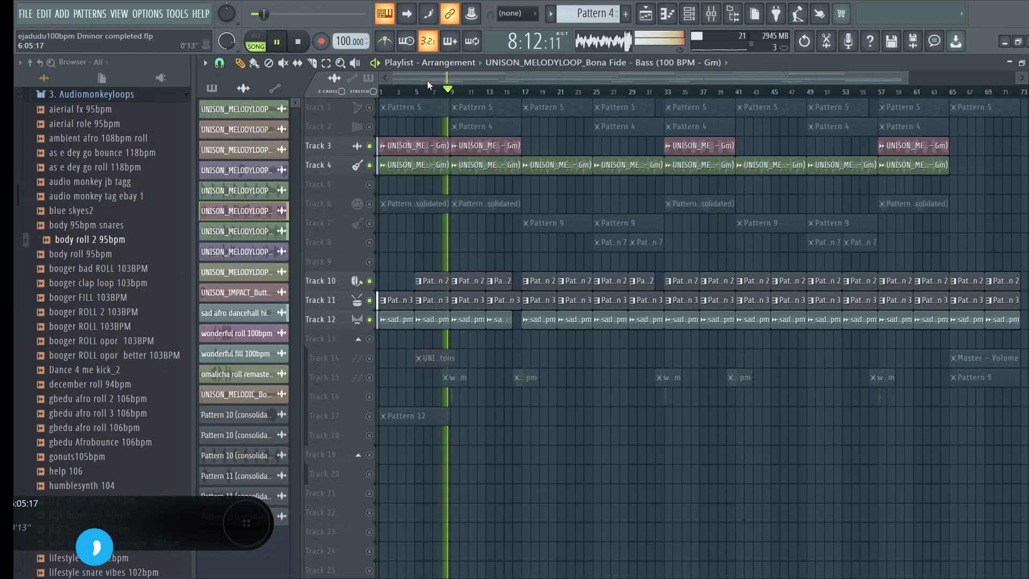
pyautogui.click(303, 45)
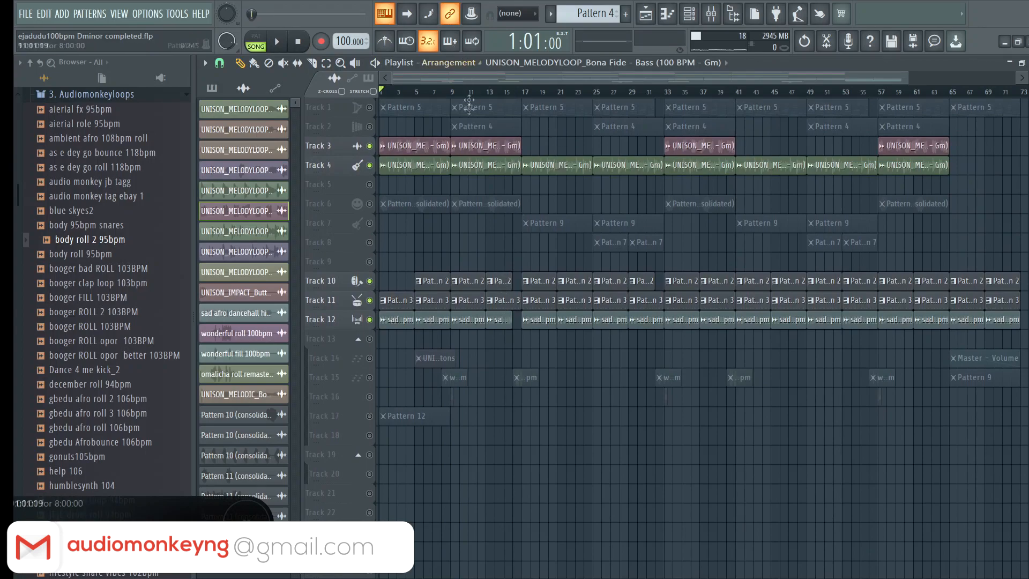
# Unmute Track 6 and listen to its consolidated clip together with the bass, guitar and drums
pyautogui.click(370, 205)
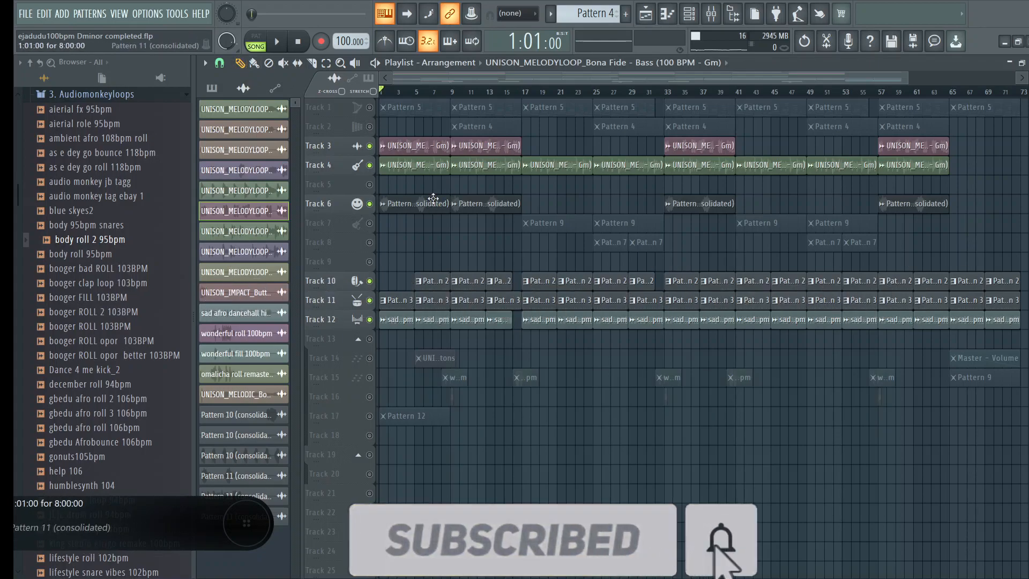
pyautogui.click(280, 47)
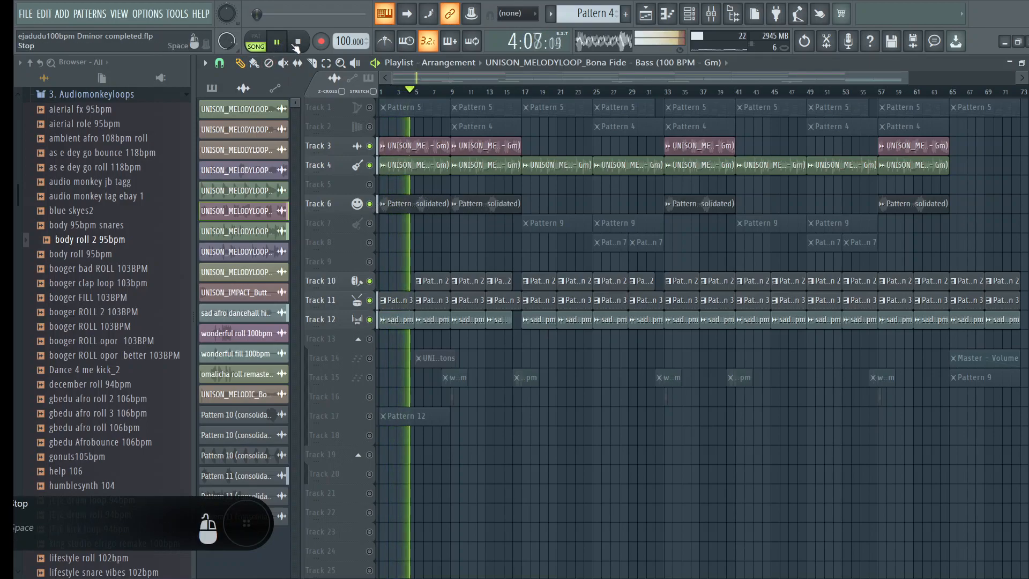
pyautogui.press('space')
# Inspect the Pattern 11 (consolidated) clip on Track 6 and its mixer effects, including Fruity parametric EQ 2 and ValhallaDelay
pyautogui.doubleClick(394, 204)
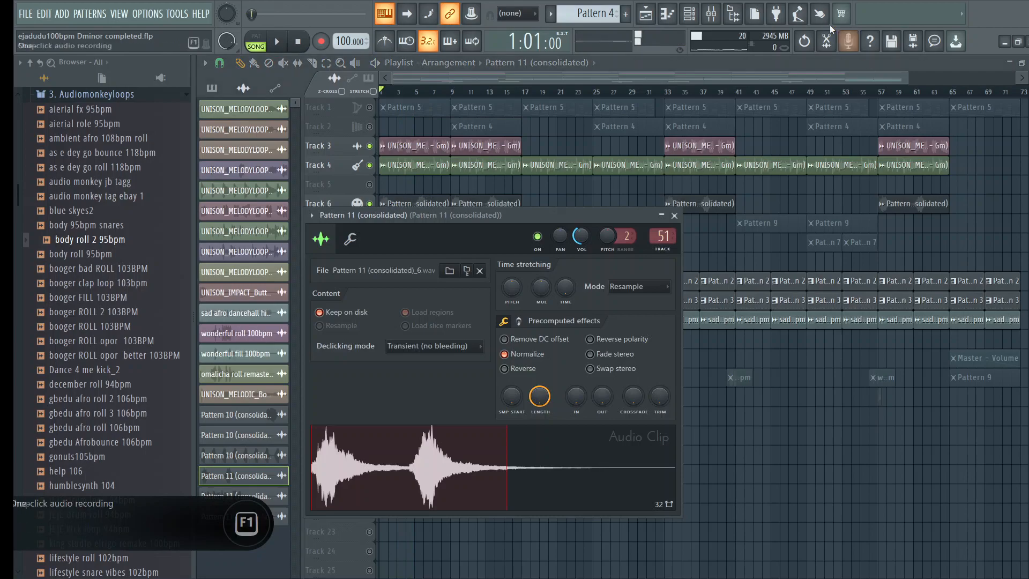
pyautogui.click(724, 14)
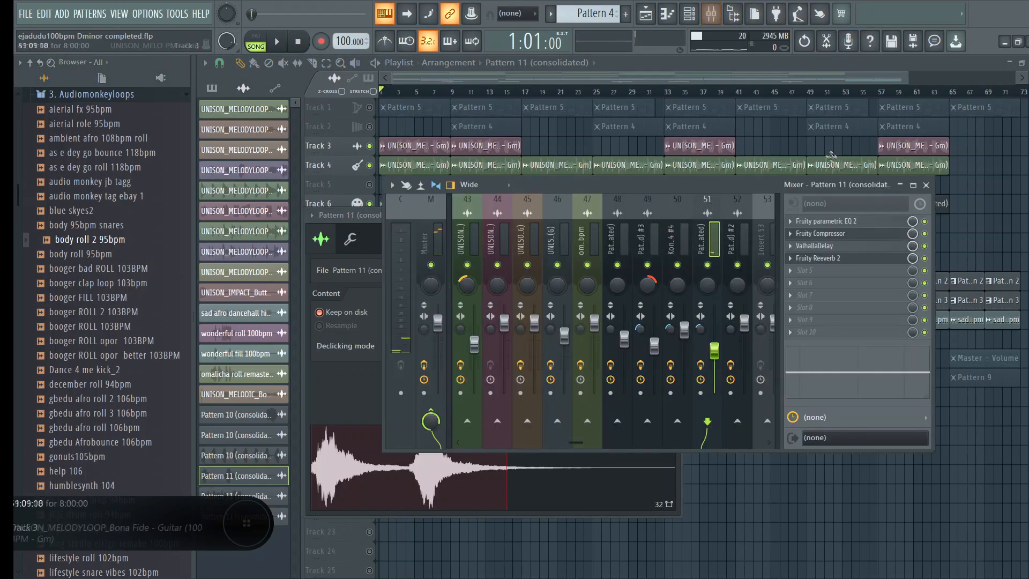
pyautogui.click(849, 220)
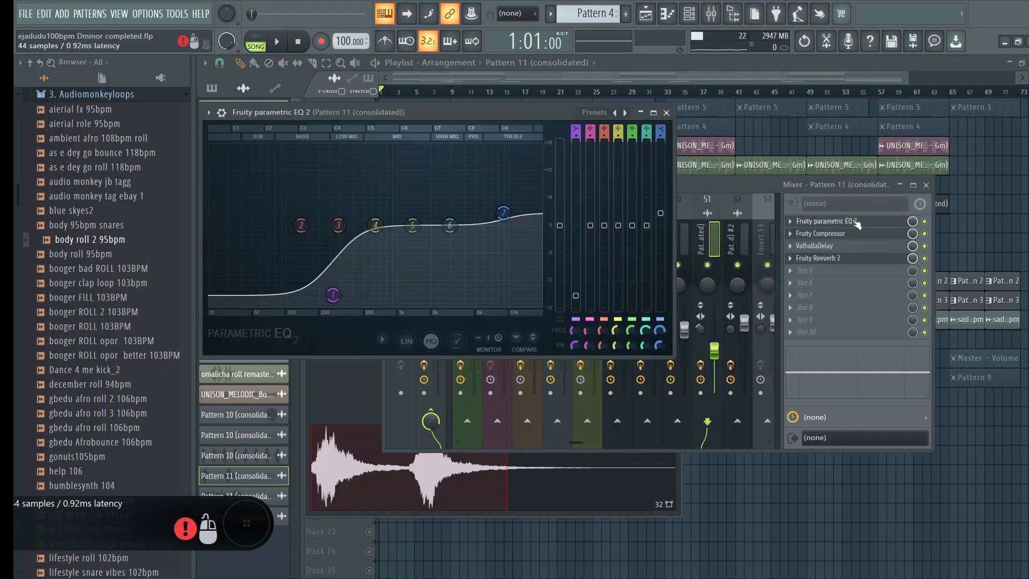
pyautogui.click(847, 237)
pyautogui.click(854, 248)
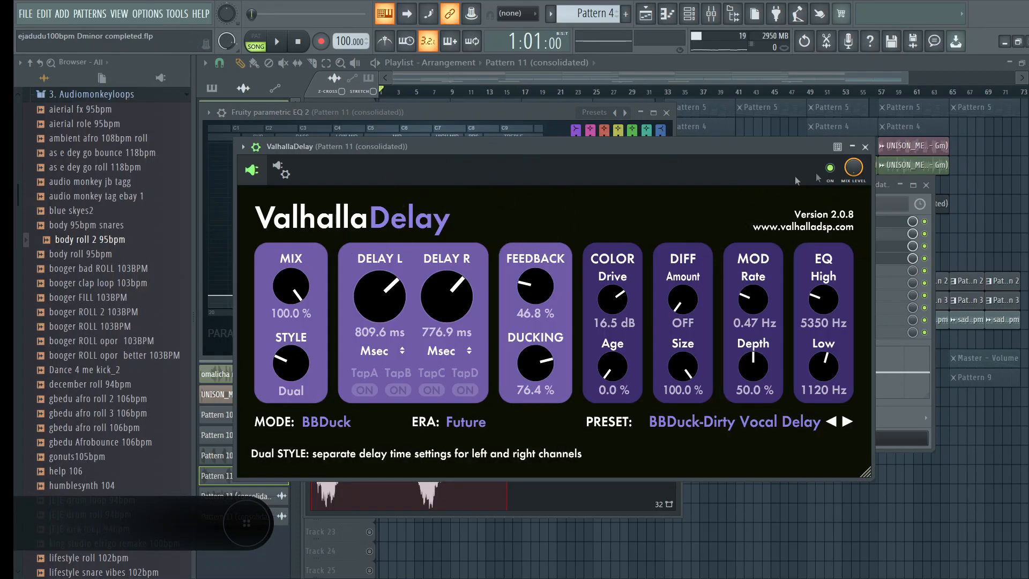
pyautogui.click(865, 146)
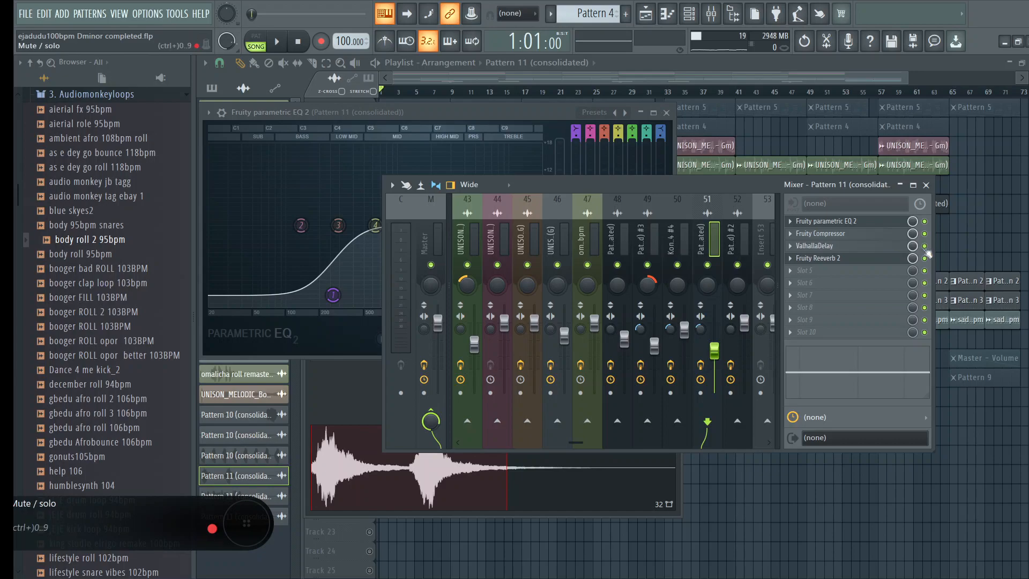
pyautogui.click(546, 63)
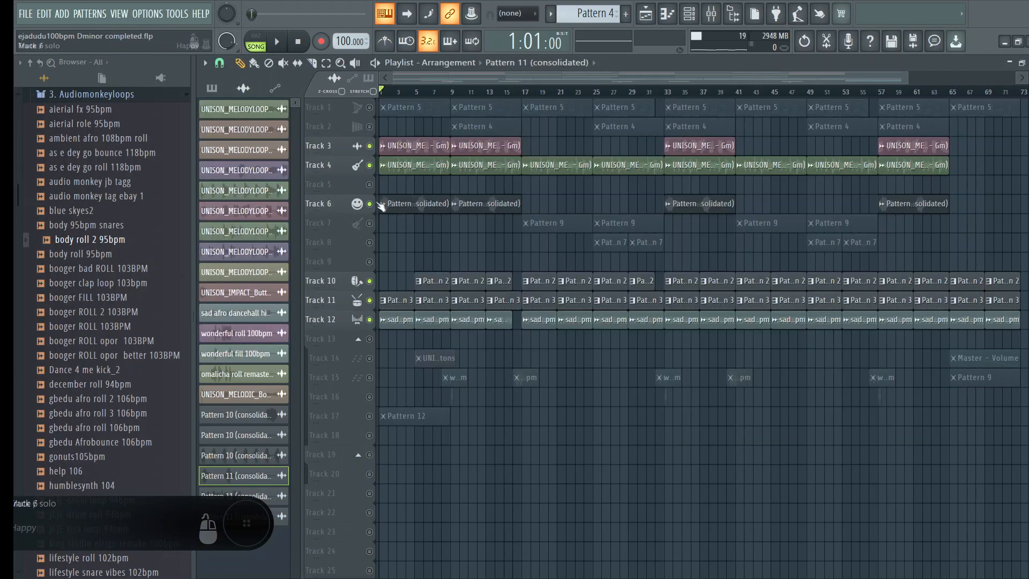
# Solo Track 6 and listen to it with its ValhallaDelay effect bypassed and enabled in the mixer
pyautogui.rightClick(370, 204)
pyautogui.press('space')
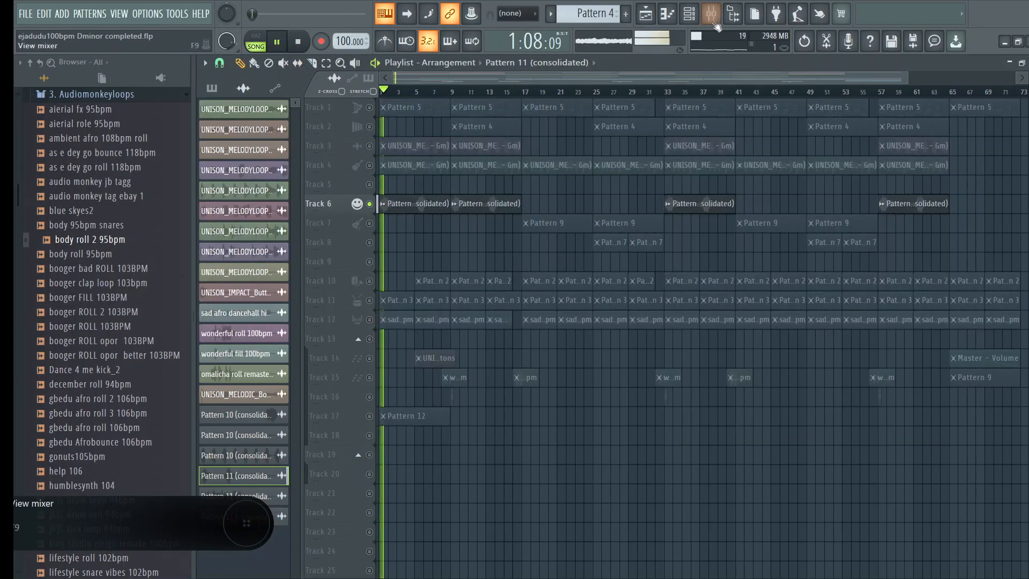
pyautogui.click(720, 17)
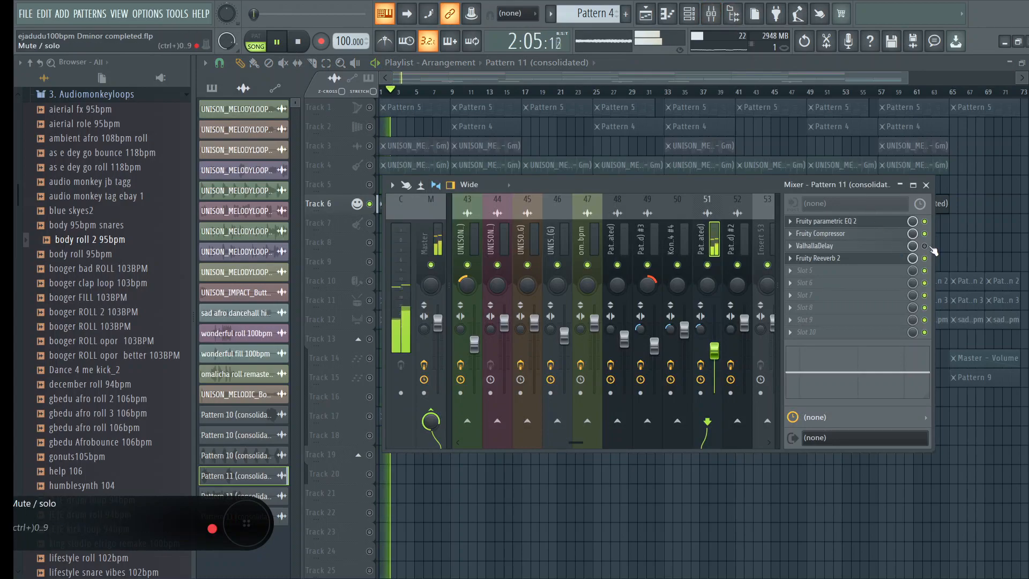
pyautogui.click(298, 43)
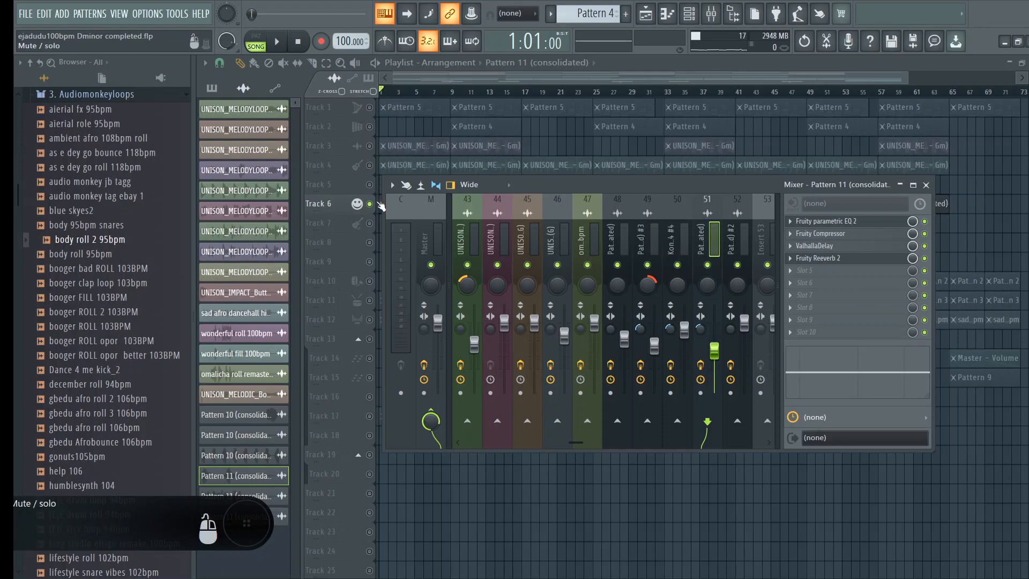
# Close the mixer and leave only Tracks 1, 3, 4, 6, 10, 11 and 12 unmuted in the playlist
pyautogui.press('F9')
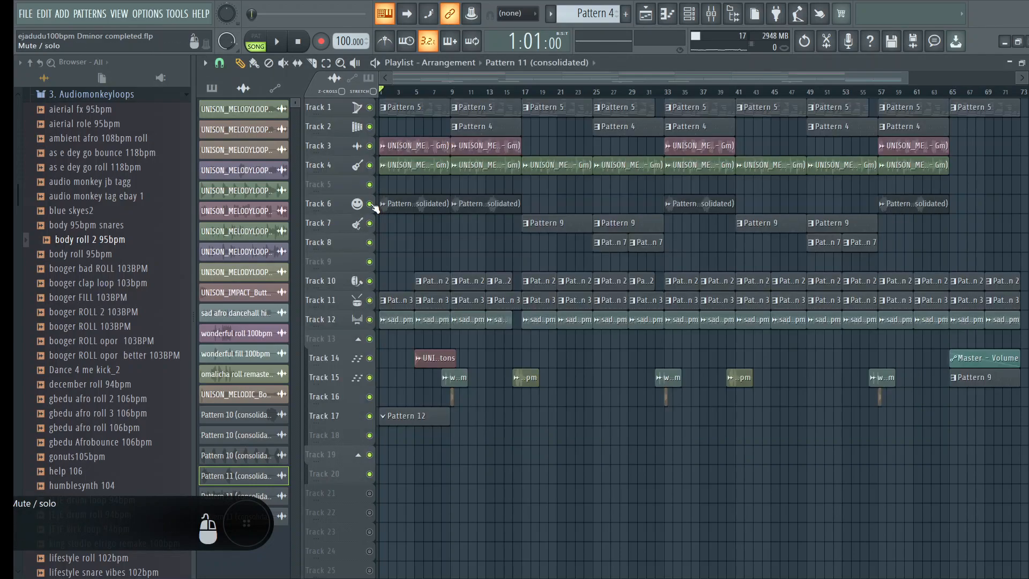
pyautogui.click(369, 165)
pyautogui.click(369, 146)
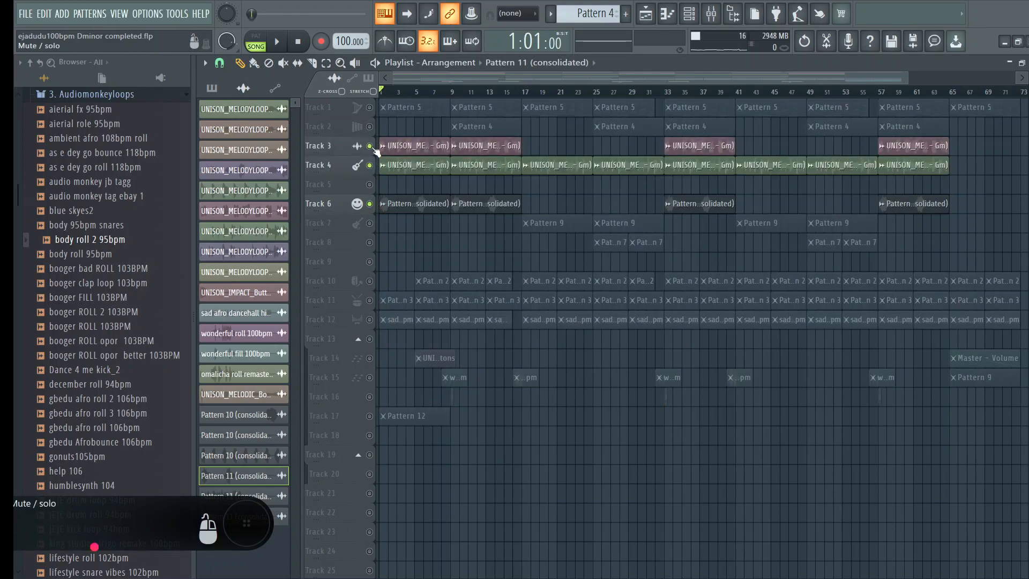
pyautogui.click(370, 107)
pyautogui.click(370, 300)
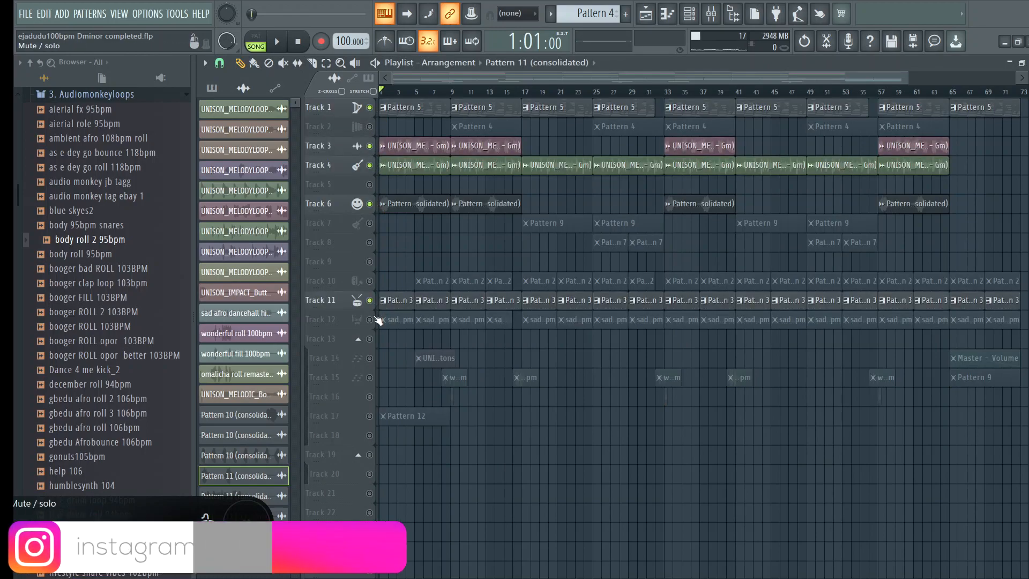
pyautogui.click(370, 320)
pyautogui.click(369, 280)
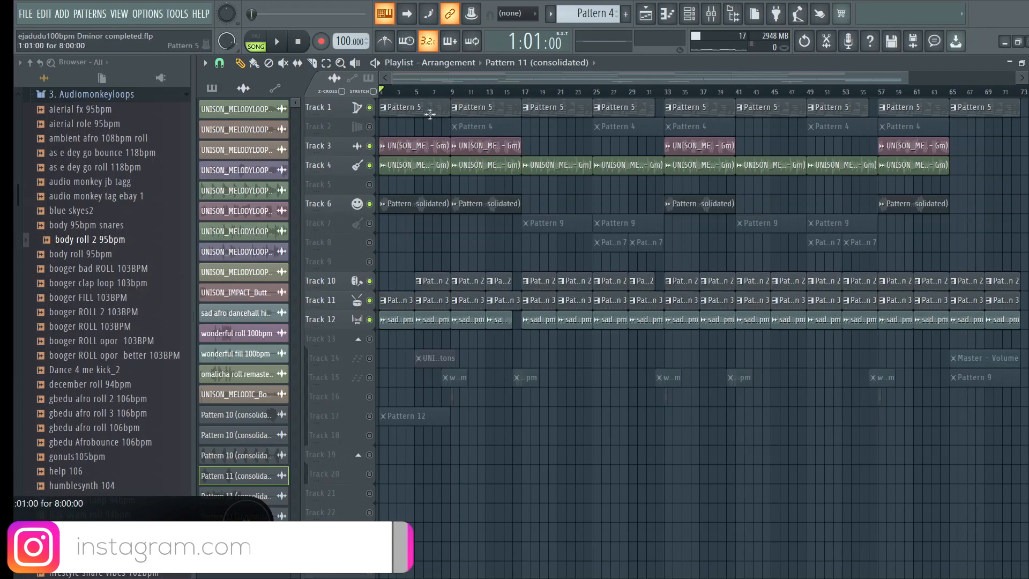
# Examine the Pattern 5 notes on Track 1 in the piano roll and check the mixer before returning to the playlist
pyautogui.doubleClick(455, 106)
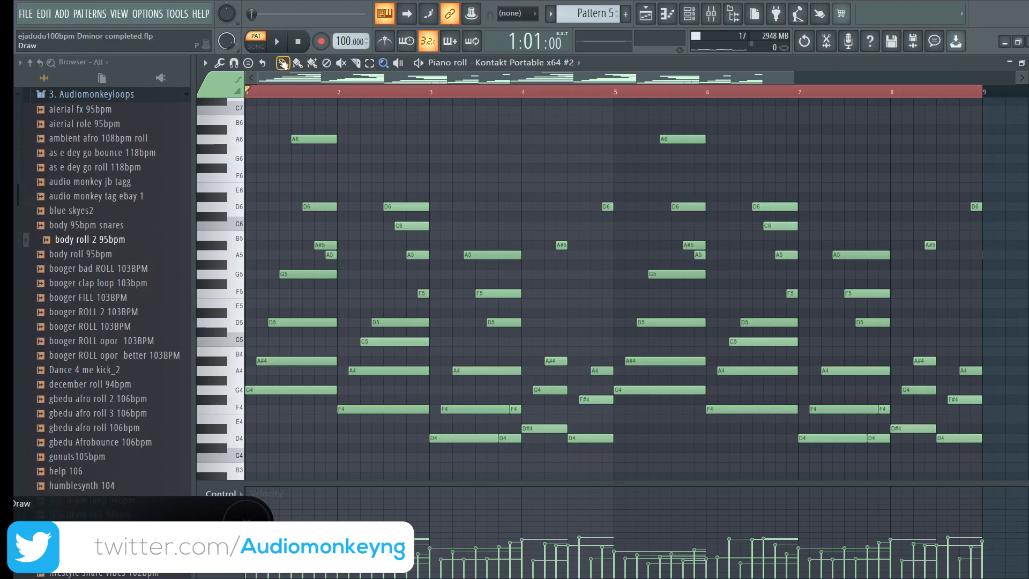
pyautogui.click(706, 17)
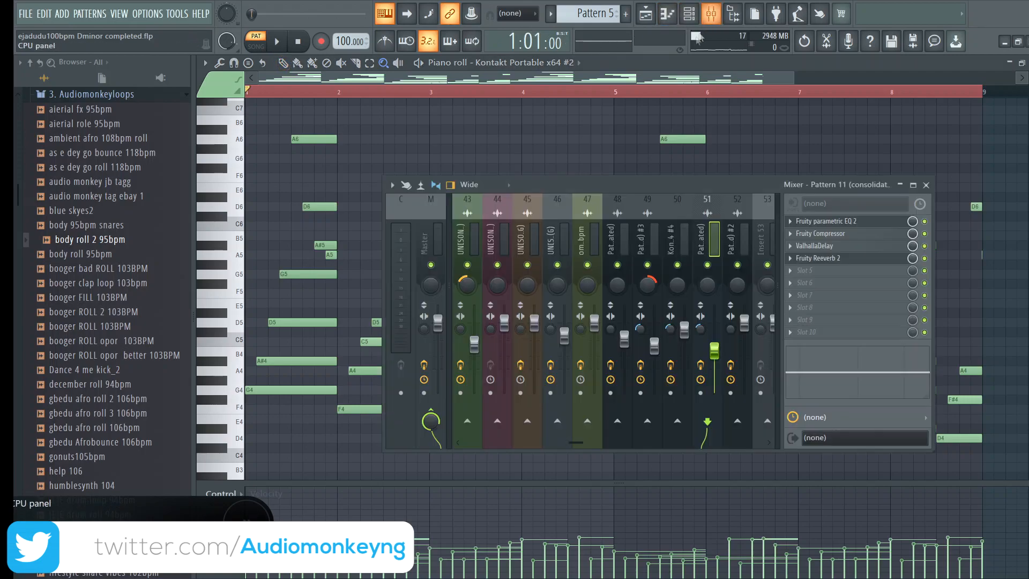
pyautogui.click(654, 12)
# Inspect the sample settings of Track 6's Pattern 11 clip and Track 4's Bona Fide guitar loop, including the guitar's mixer effects
pyautogui.doubleClick(462, 204)
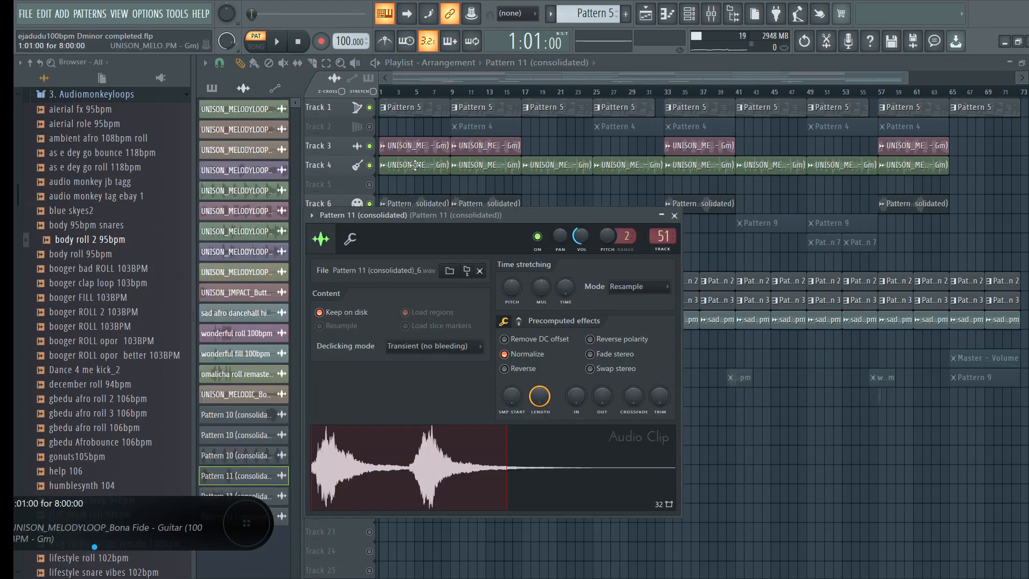
pyautogui.click(415, 164)
pyautogui.doubleClick(405, 165)
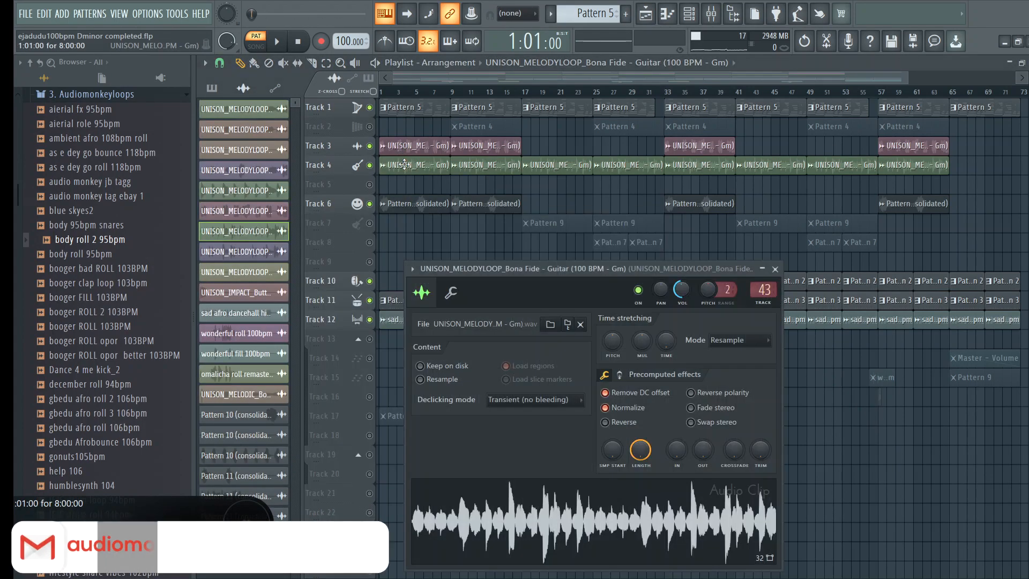
pyautogui.click(714, 16)
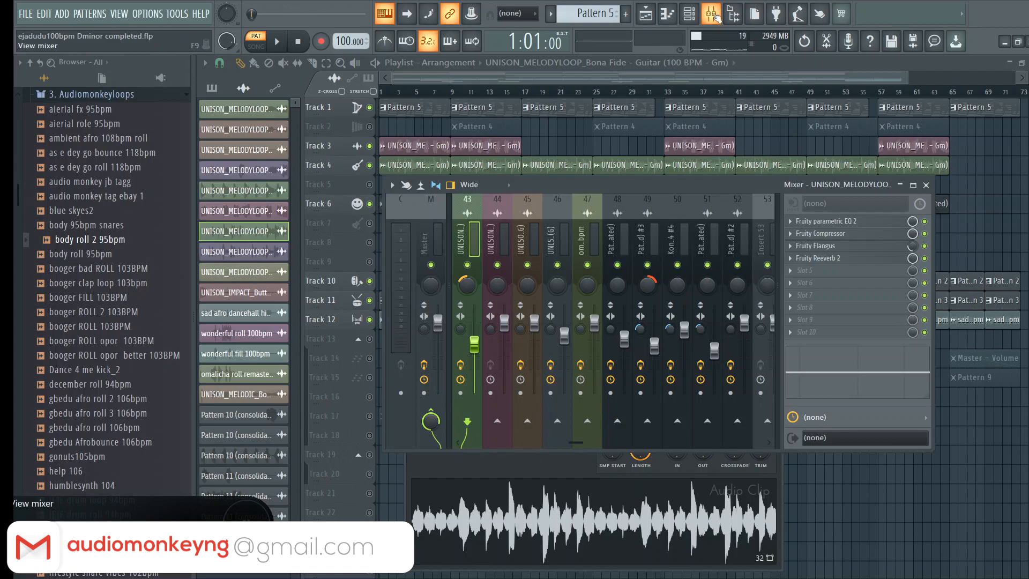
pyautogui.click(716, 17)
# Listen to Pattern 5 from its first bar in the piano roll, stop playback, and return to the playlist
pyautogui.doubleClick(390, 110)
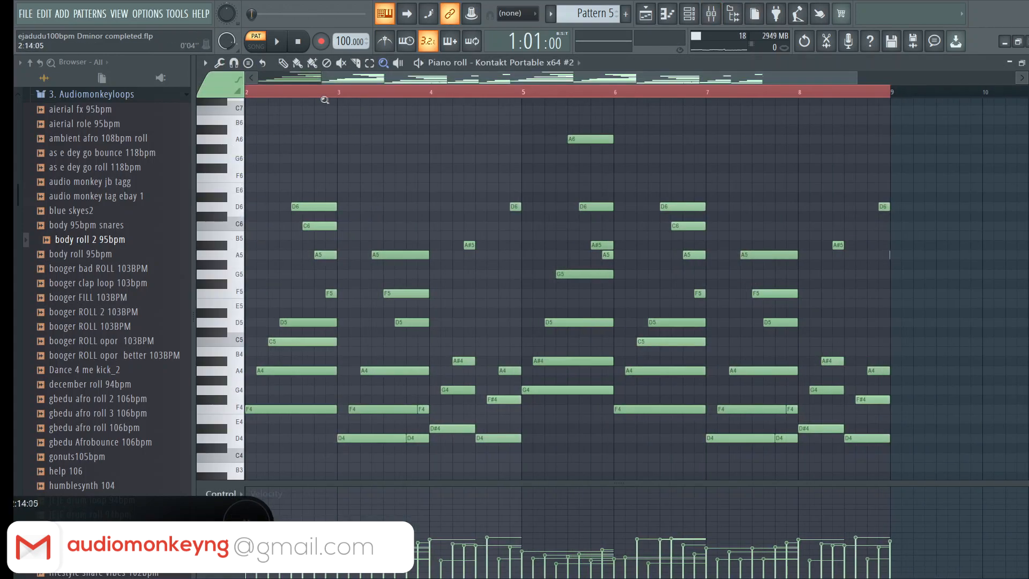
pyautogui.moveTo(328, 80); pyautogui.dragTo(258, 80)
pyautogui.click(287, 51)
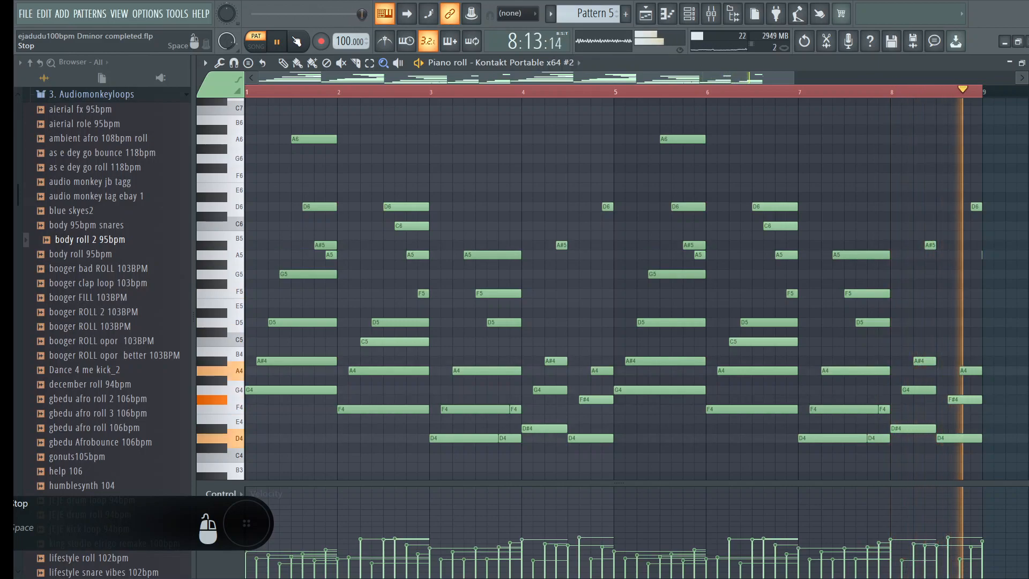
pyautogui.press('space')
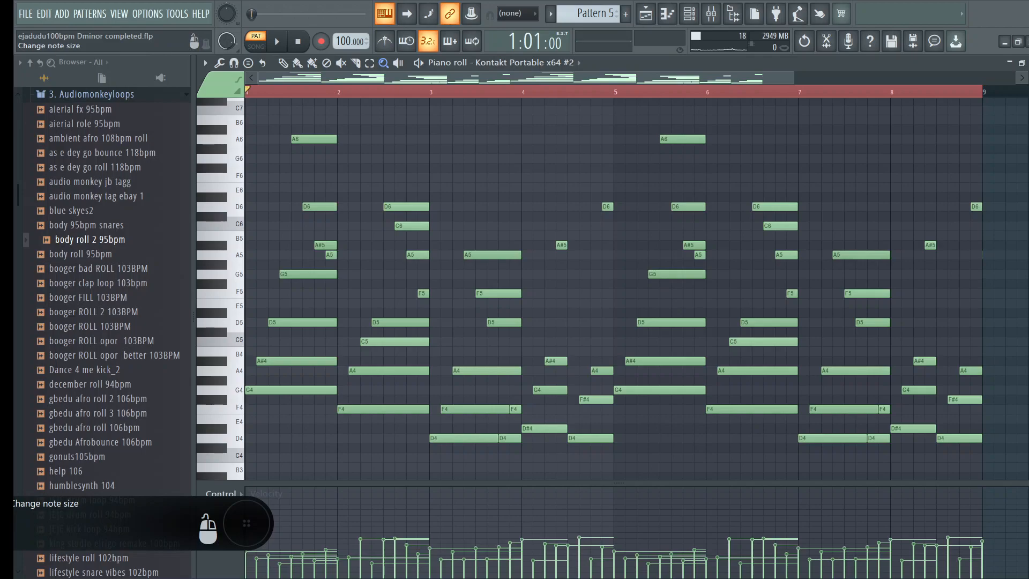
pyautogui.press('Escape')
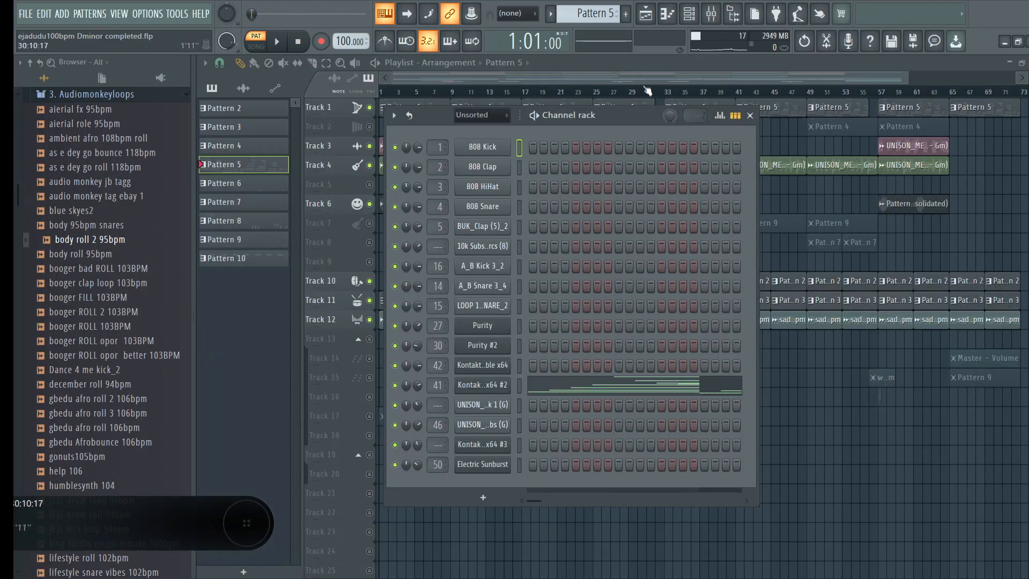
pyautogui.press('Escape')
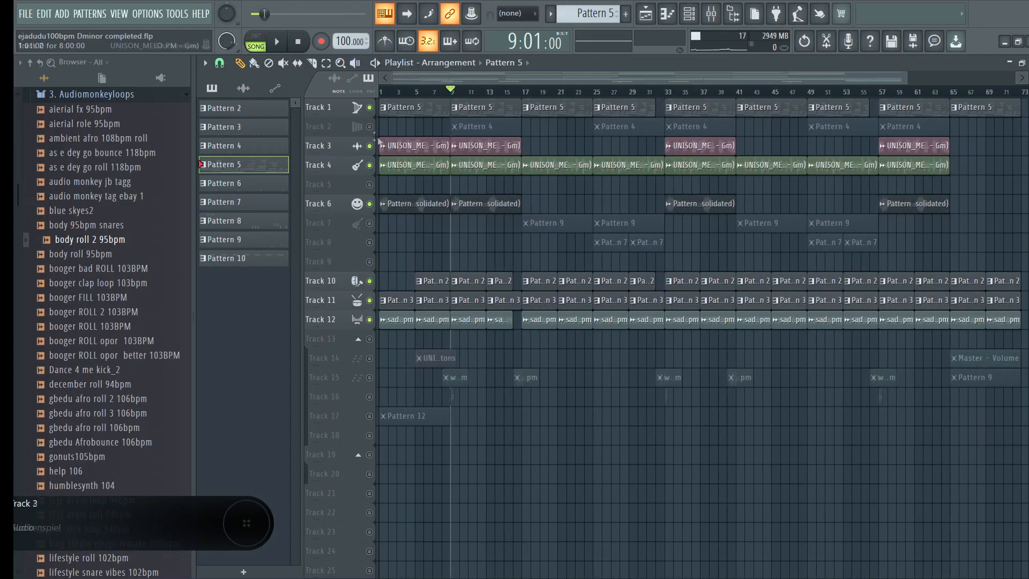
# Unmute Track 2 and examine its Pattern 4 notes in the piano roll
pyautogui.click(371, 127)
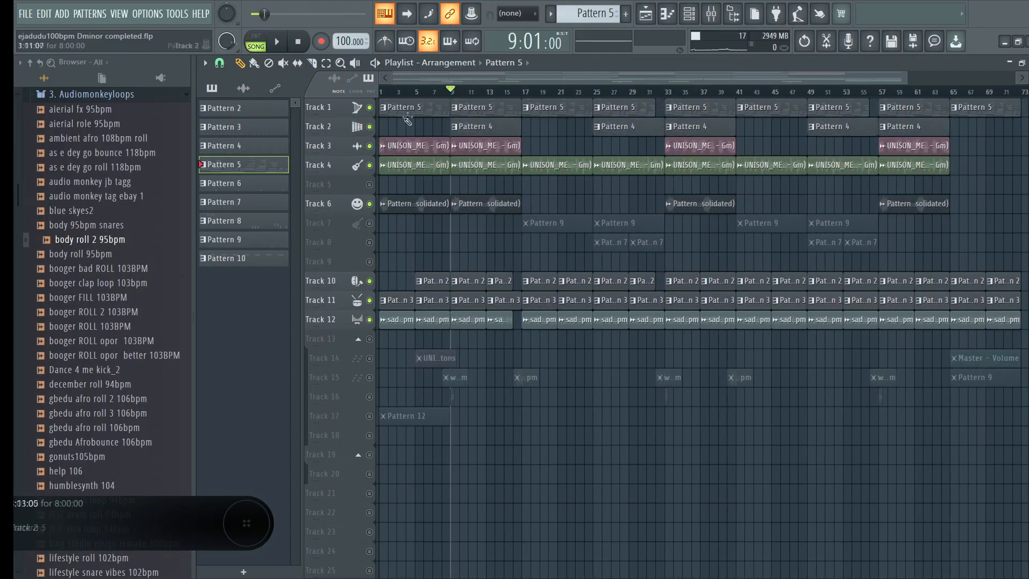
pyautogui.doubleClick(479, 125)
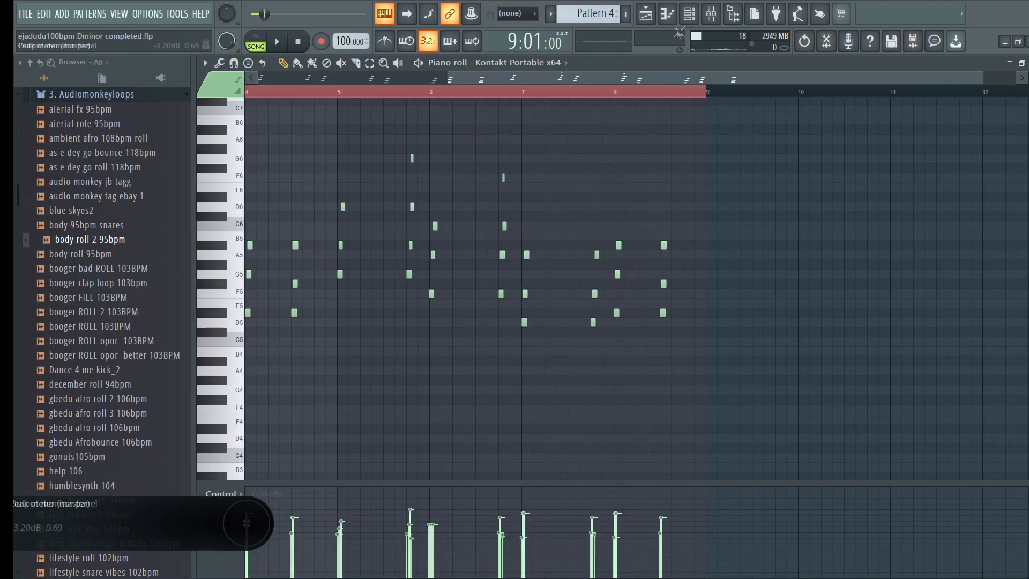
pyautogui.click(646, 13)
# Review the Pattern 5 notes and inspect the Elysium Harp Lite instrument that plays them in Kontakt
pyautogui.doubleClick(493, 108)
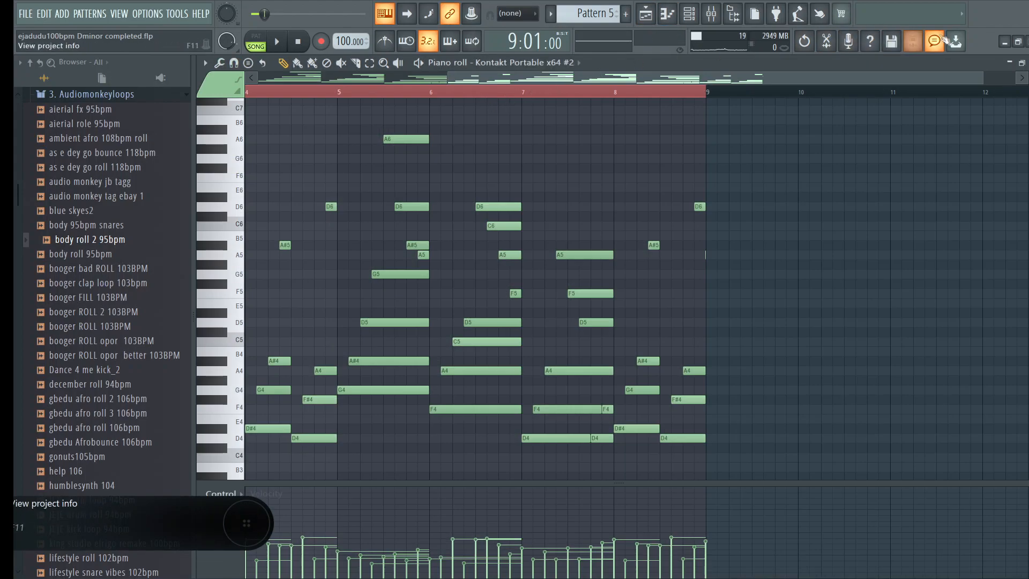
pyautogui.press('Escape')
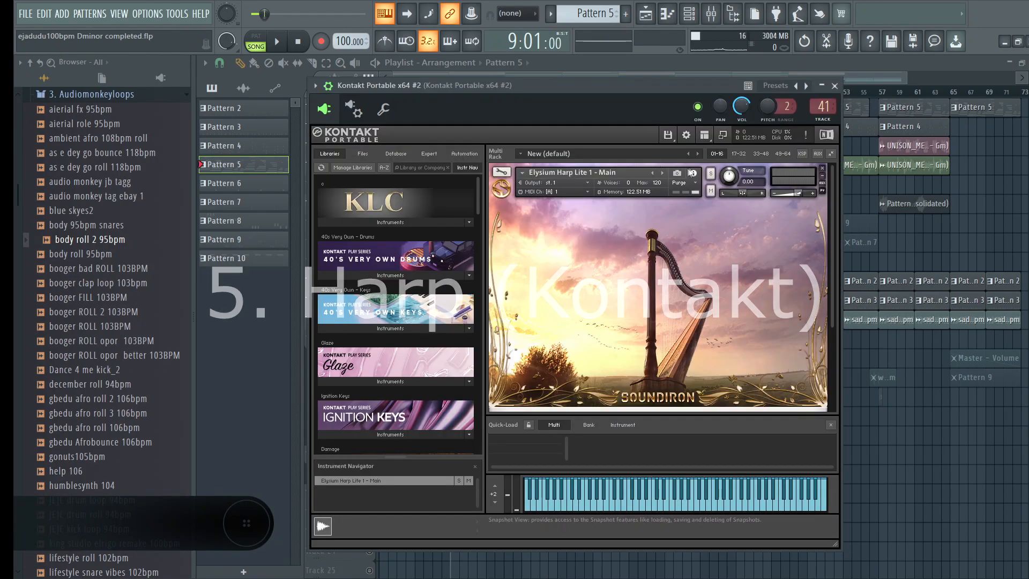
pyautogui.click(834, 86)
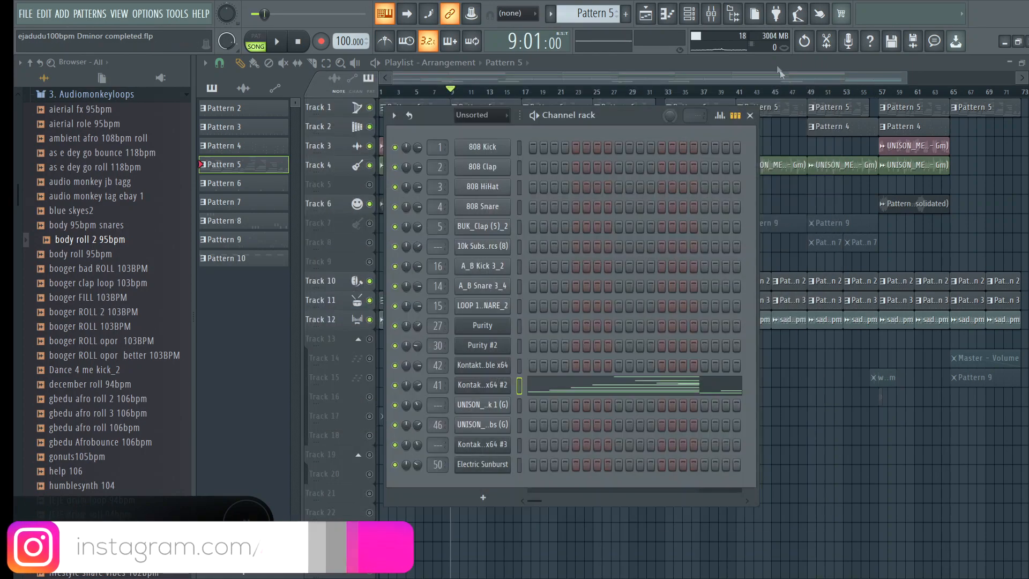
# Play Pattern 5 on its own while inspecting the harp's Fruity parametric EQ 2, Fruity Compressor and Fruity Reeverb 2 in the mixer
pyautogui.click(258, 47)
pyautogui.click(276, 41)
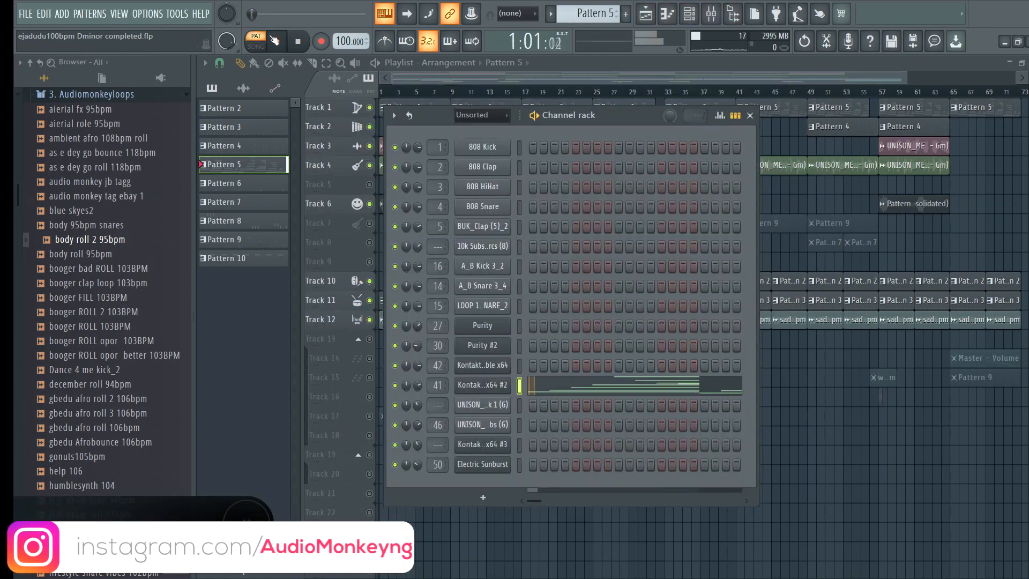
pyautogui.click(726, 18)
pyautogui.click(828, 221)
pyautogui.click(836, 233)
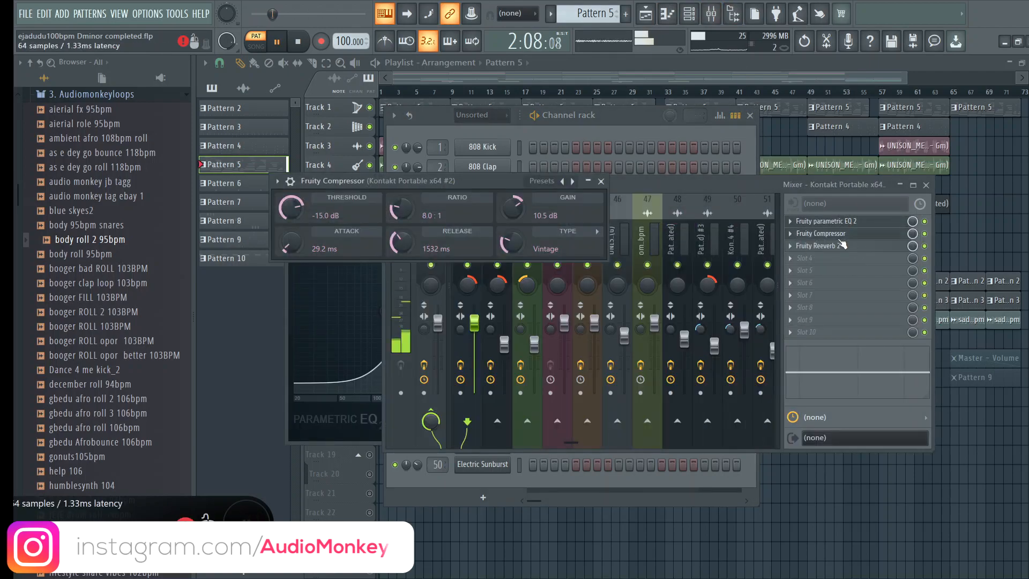
pyautogui.click(839, 235)
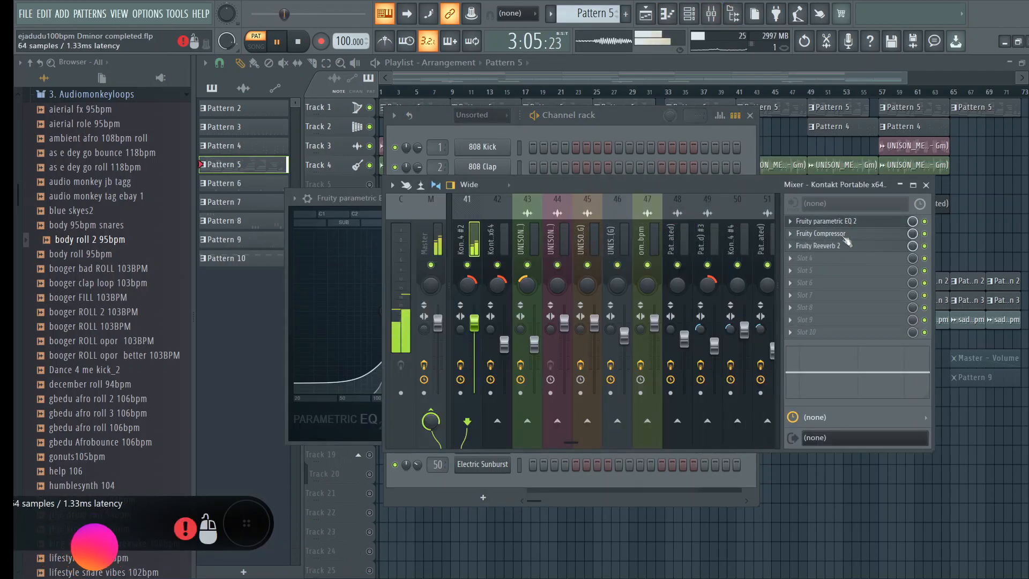
pyautogui.click(845, 244)
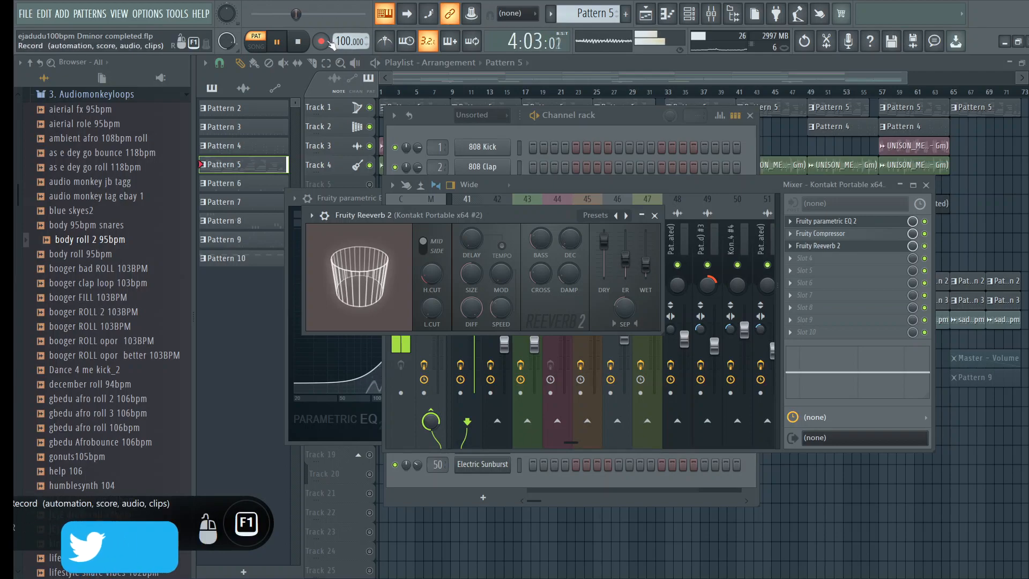
pyautogui.click(299, 42)
pyautogui.click(646, 15)
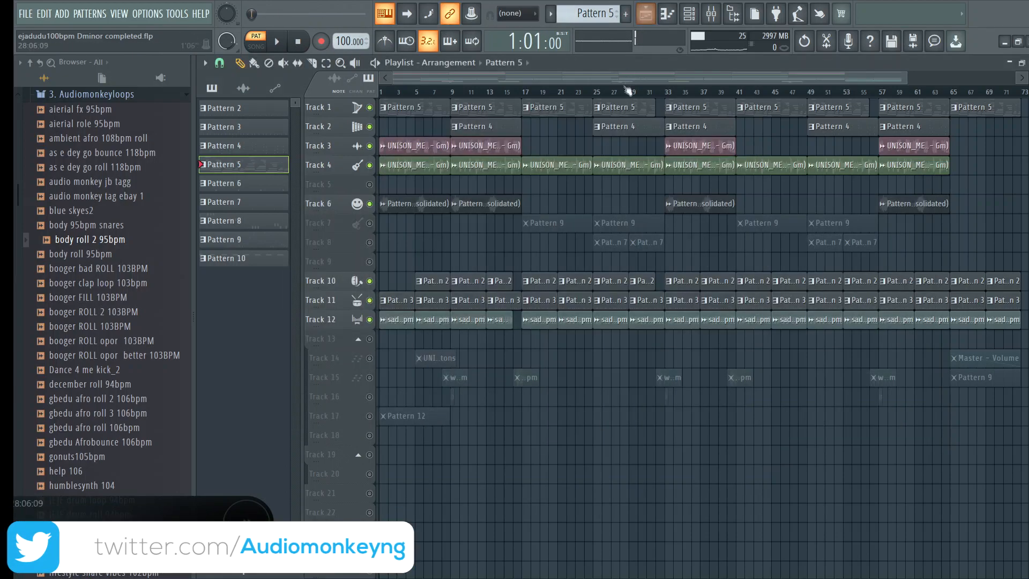
# Play Pattern 4 on its own with its Kontakt Glass Marimba instrument open, and move the plugin window clear of the channel rack
pyautogui.scroll(4, 463, 94)
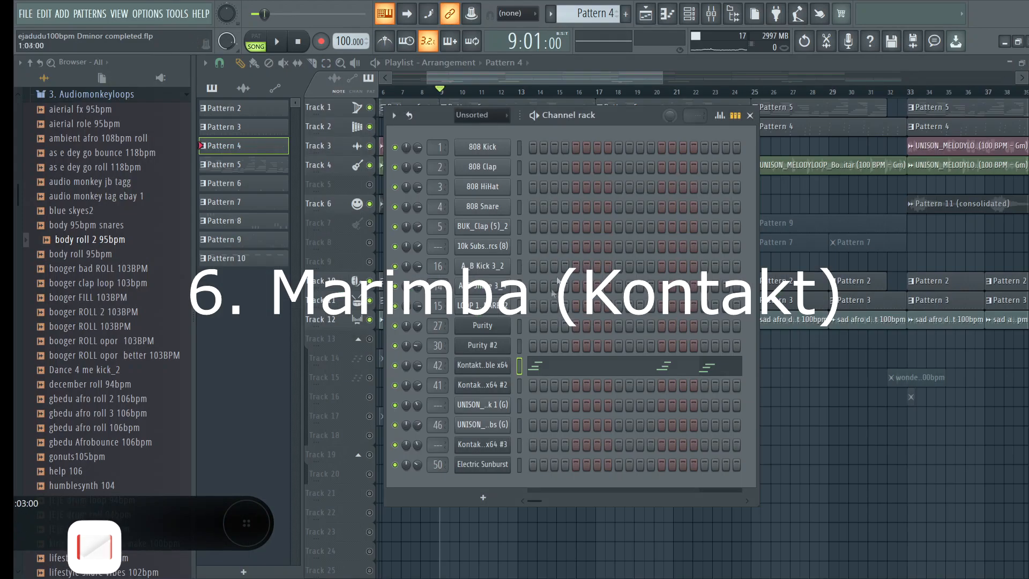
pyautogui.click(483, 365)
pyautogui.click(274, 43)
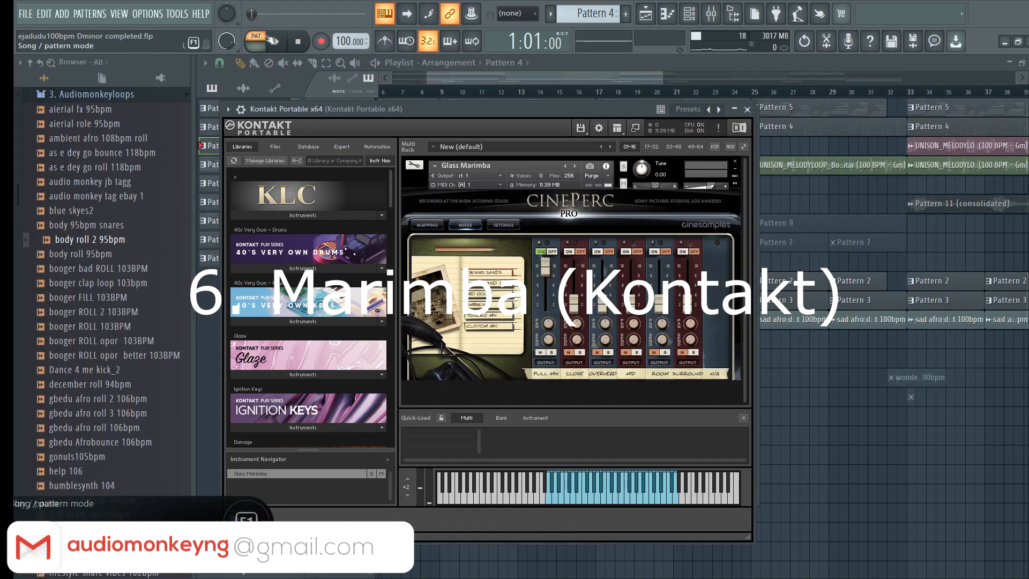
pyautogui.click(241, 109)
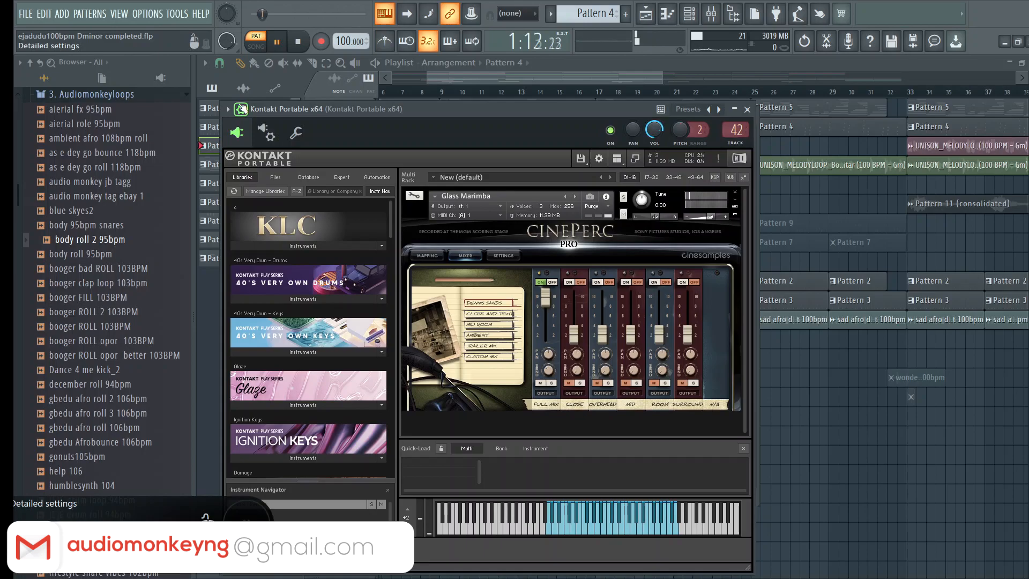
pyautogui.moveTo(473, 127); pyautogui.dragTo(556, 425)
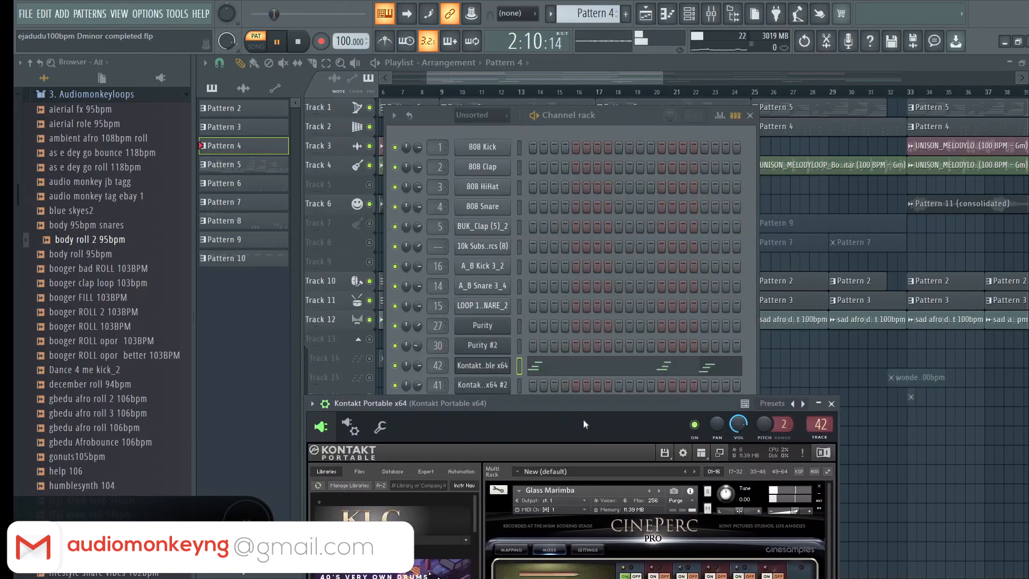
# Follow the marimba notes of Pattern 4 in the piano roll during playback, stop it, and close the piano roll
pyautogui.click(603, 365)
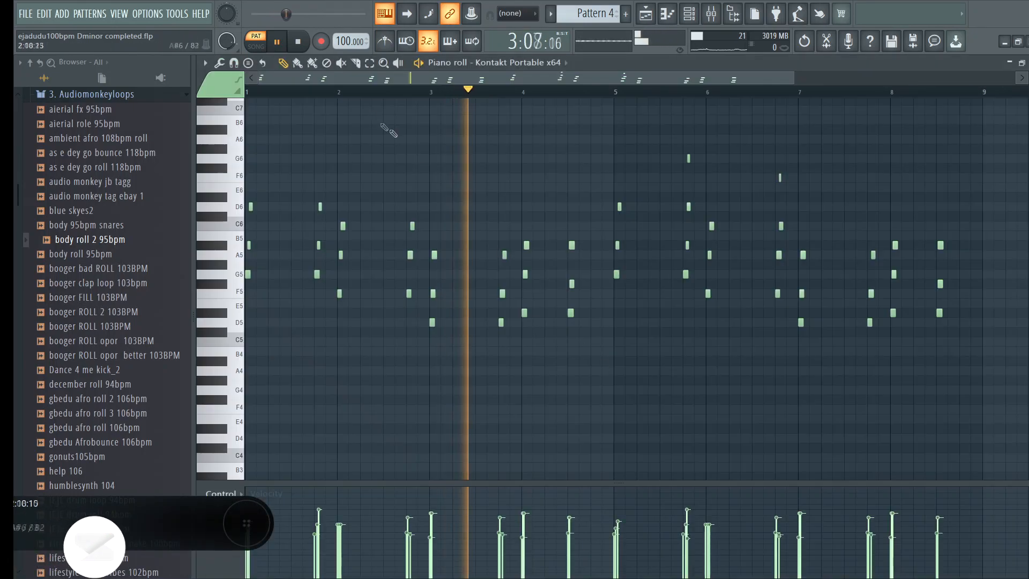
pyautogui.click(300, 45)
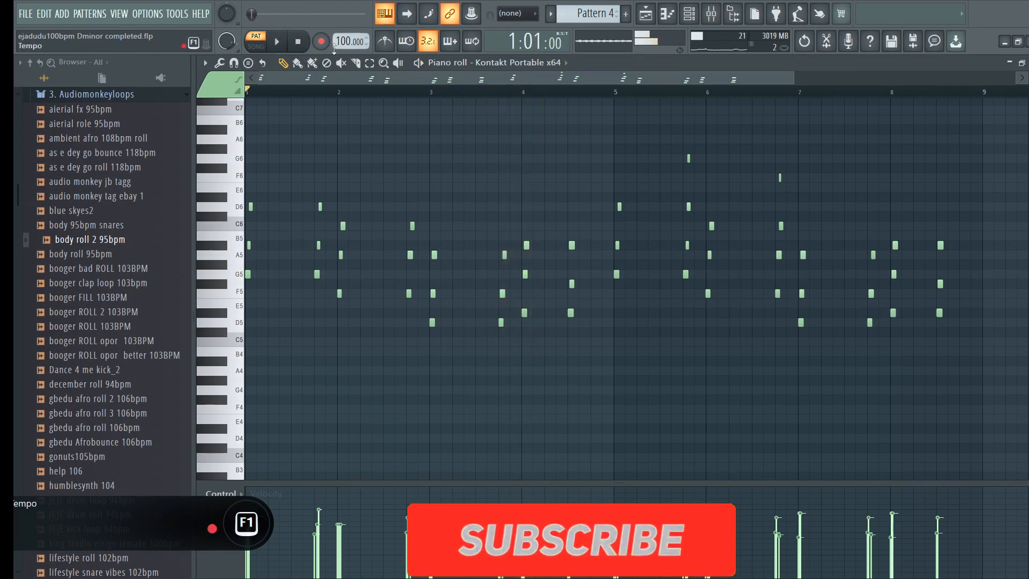
pyautogui.click(1028, 63)
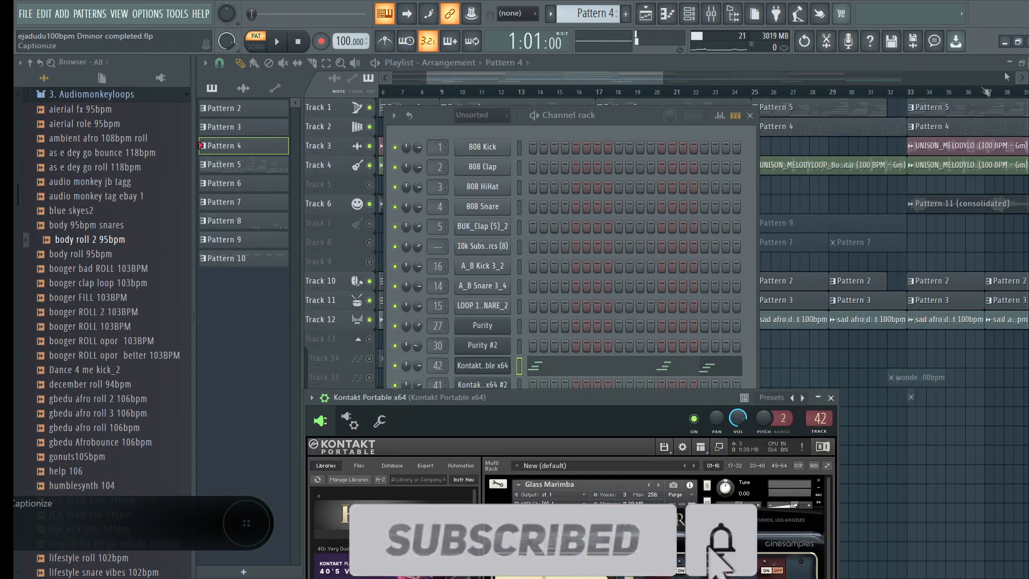
# Inspect the marimba's mixer effects, including Fruity parametric EQ 2 and Fruity delay 2
pyautogui.click(719, 20)
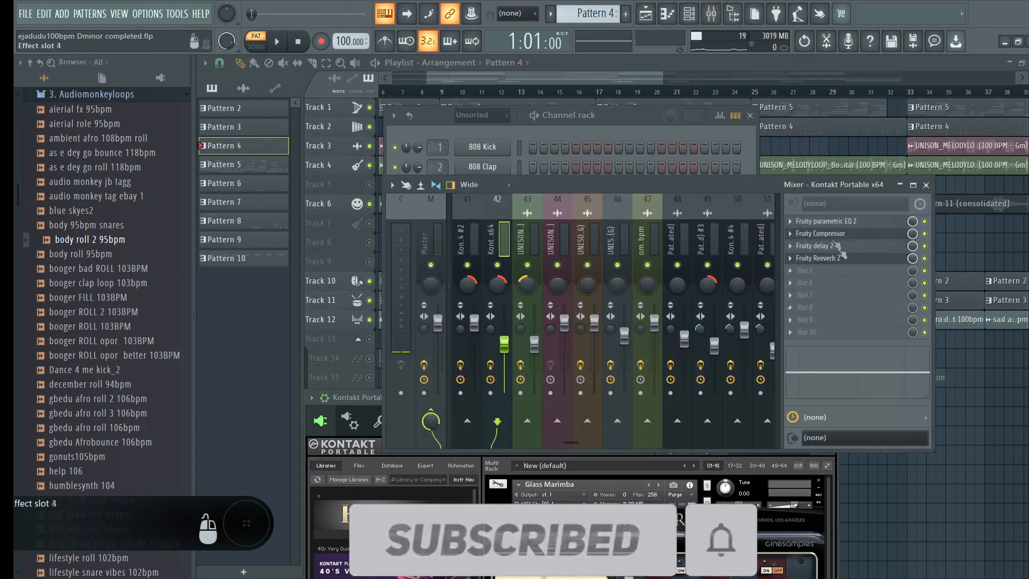
pyautogui.click(836, 222)
pyautogui.click(856, 249)
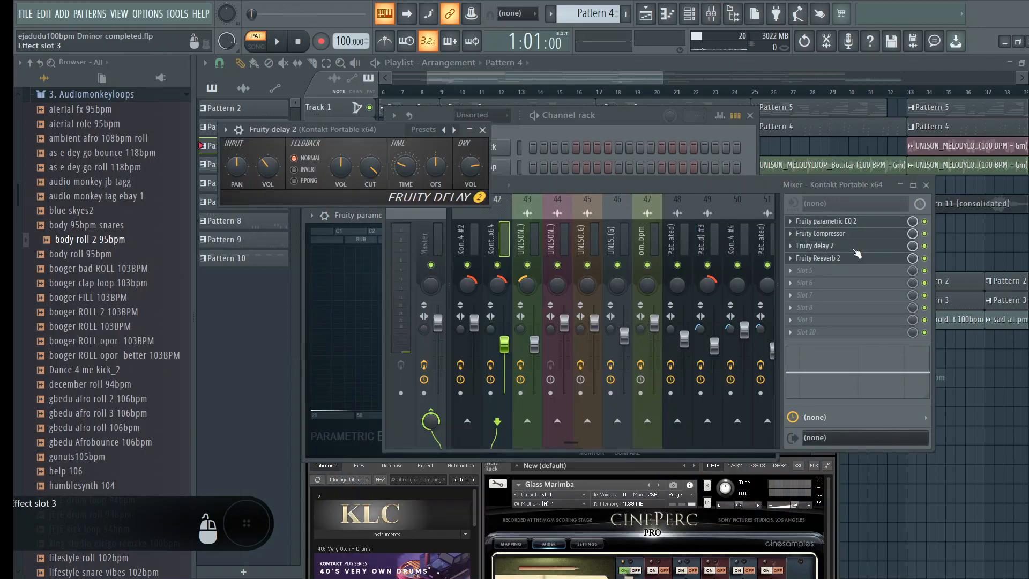
pyautogui.click(852, 222)
pyautogui.click(861, 250)
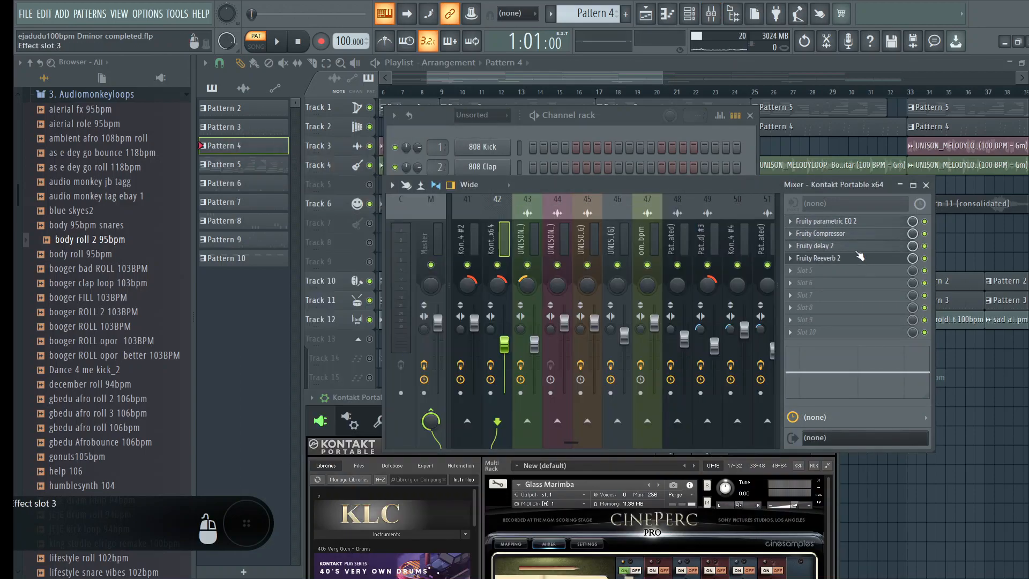
pyautogui.click(857, 248)
pyautogui.click(853, 270)
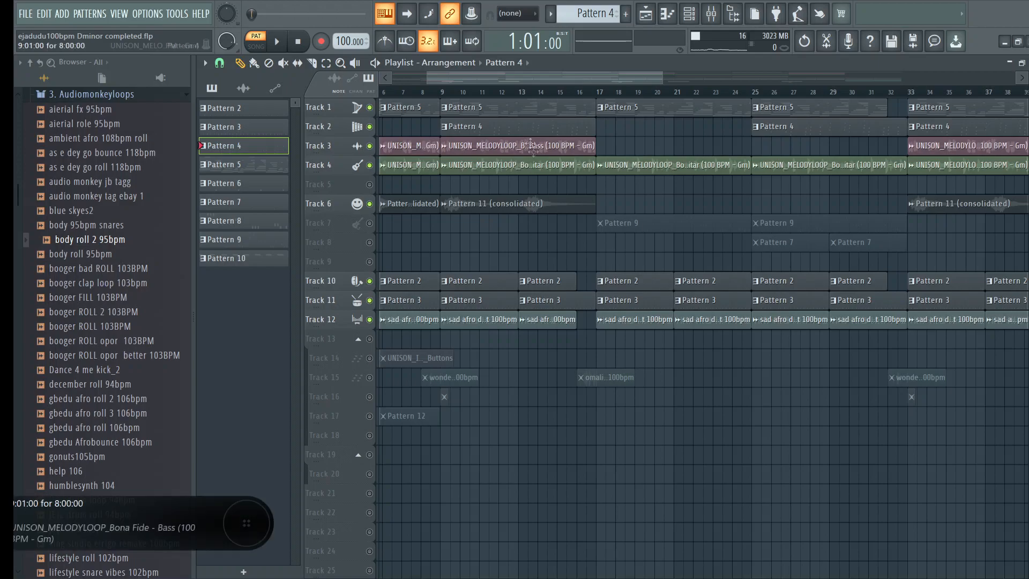
# Show the whole arrangement in the playlist, unmute Tracks 14, 15 and 7, and switch back to the Draw tool
pyautogui.doubleClick(341, 64)
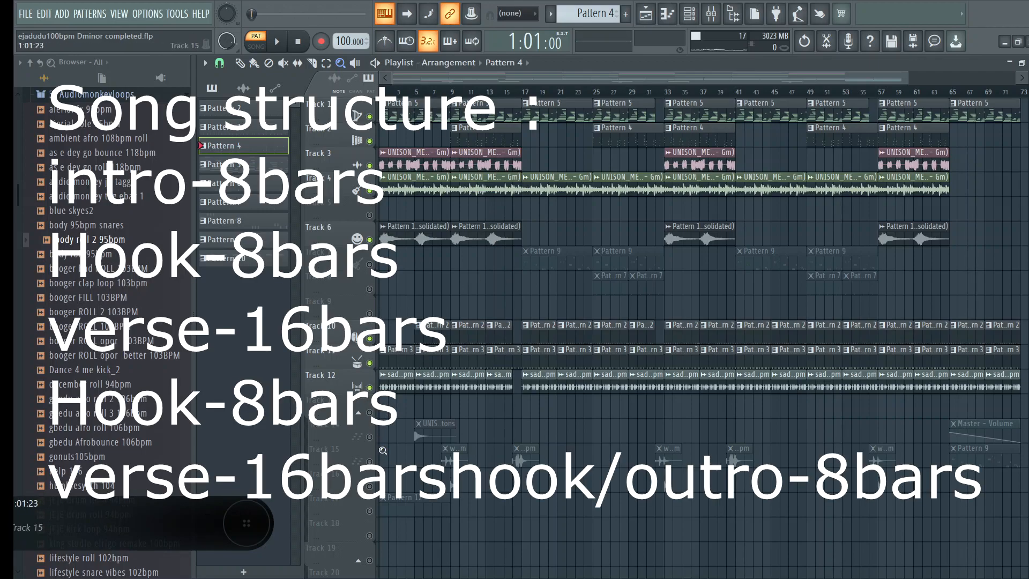
pyautogui.click(369, 437)
pyautogui.click(370, 461)
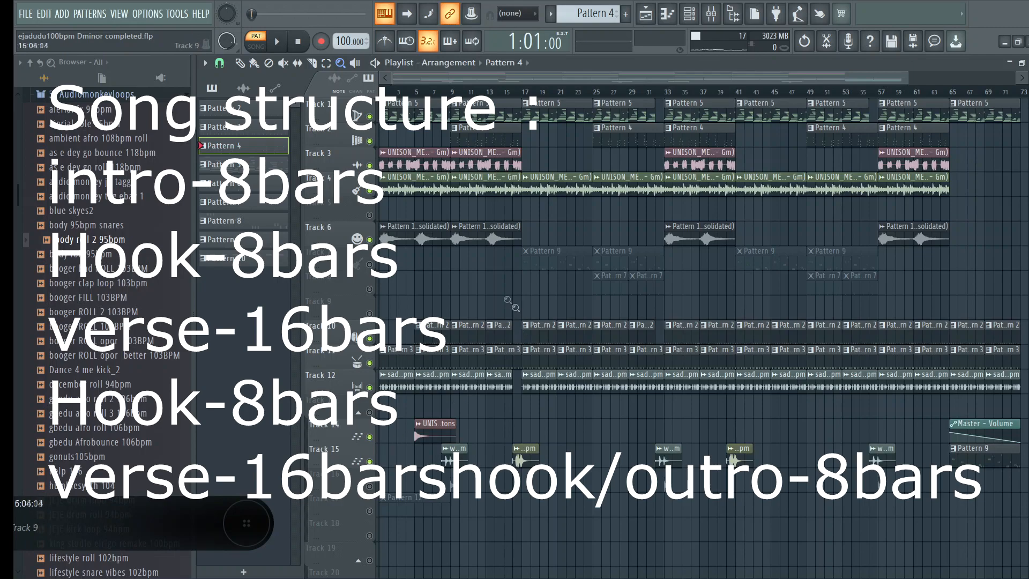
pyautogui.click(370, 264)
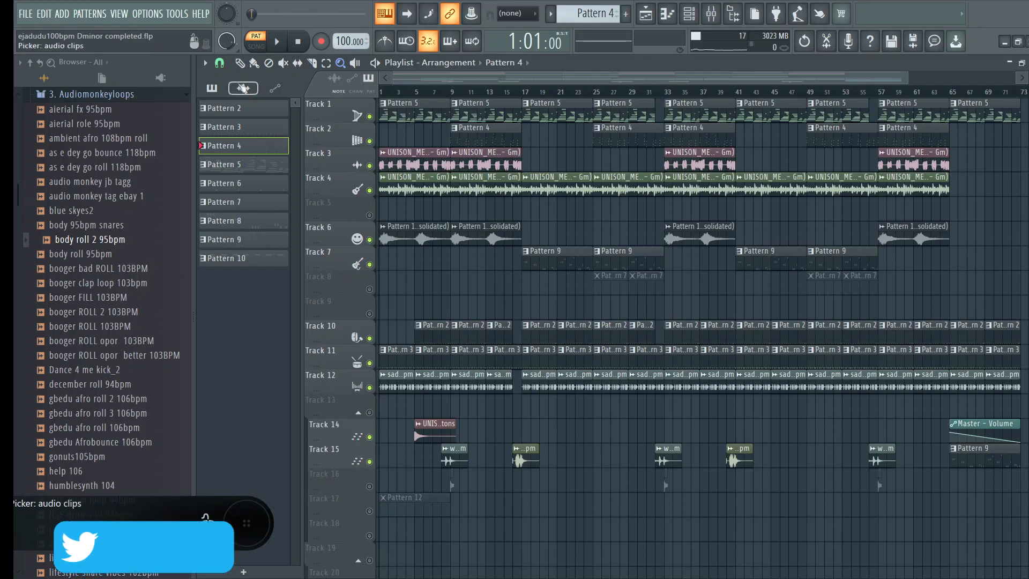
pyautogui.click(242, 66)
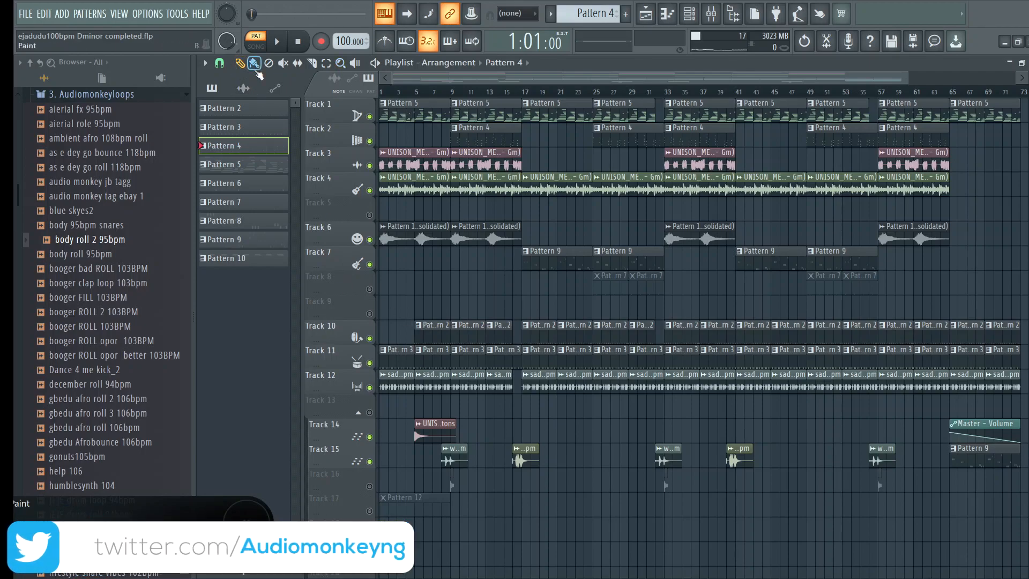
# Unmute Tracks 8, 16 and 17 in the playlist so their clips play with the full arrangement
pyautogui.click(376, 294)
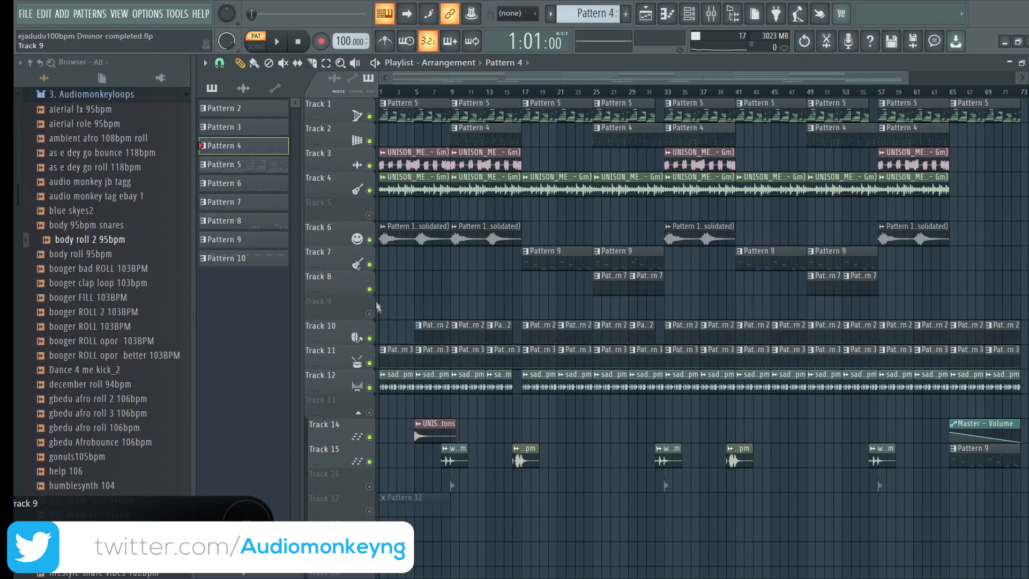
pyautogui.click(370, 511)
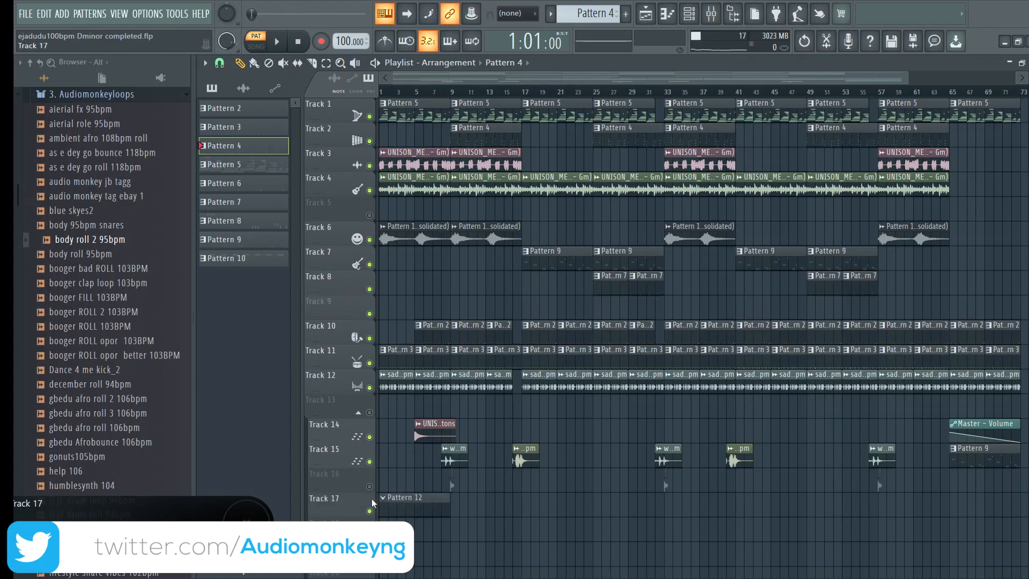
pyautogui.click(369, 479)
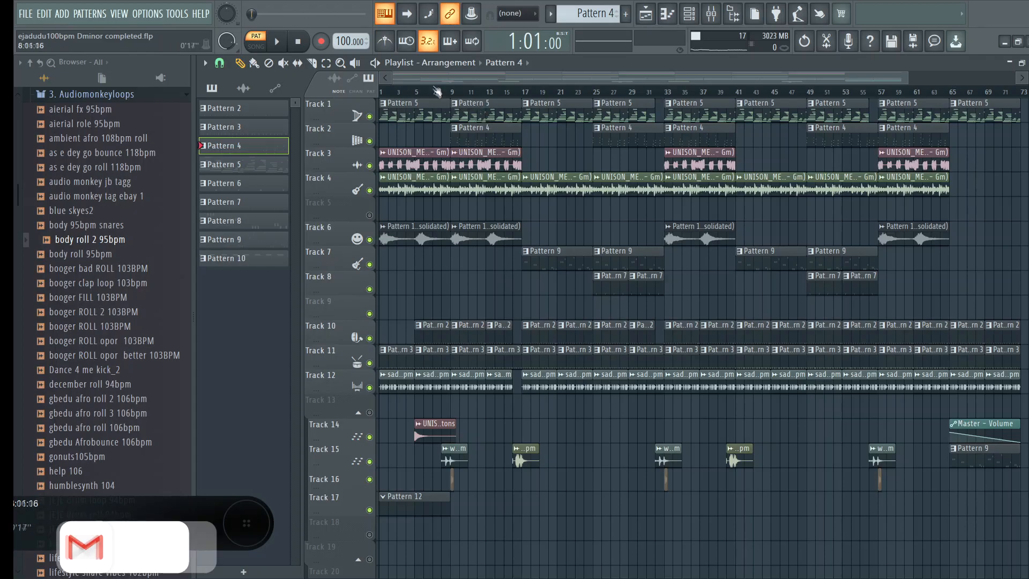
# Switch playback to the song and place the playhead at bar 4, just ahead of the UNISON_IMPACT_Buttons clip
pyautogui.scroll(5, 432, 98)
pyautogui.scroll(-5, 431, 98)
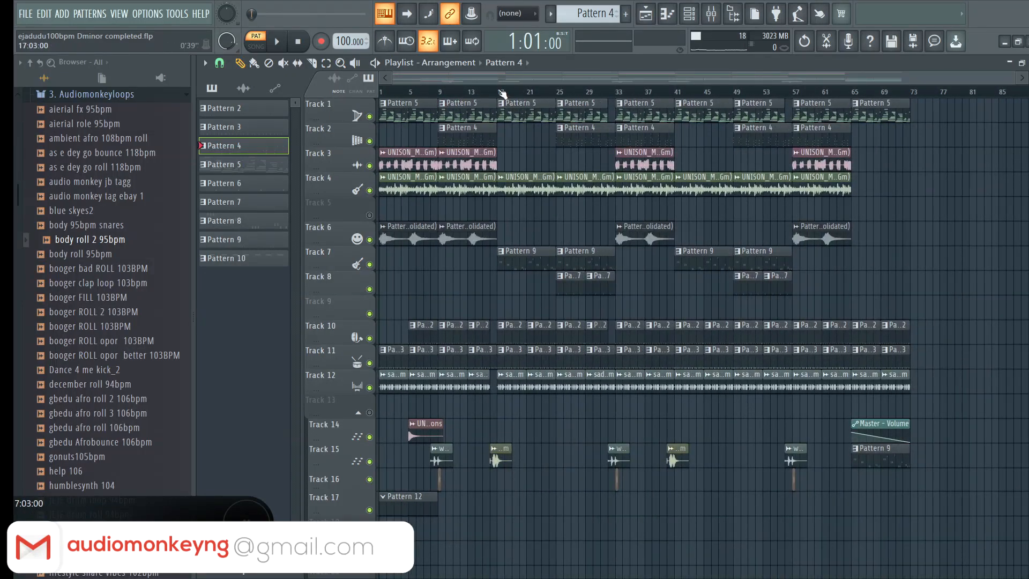
pyautogui.click(411, 90)
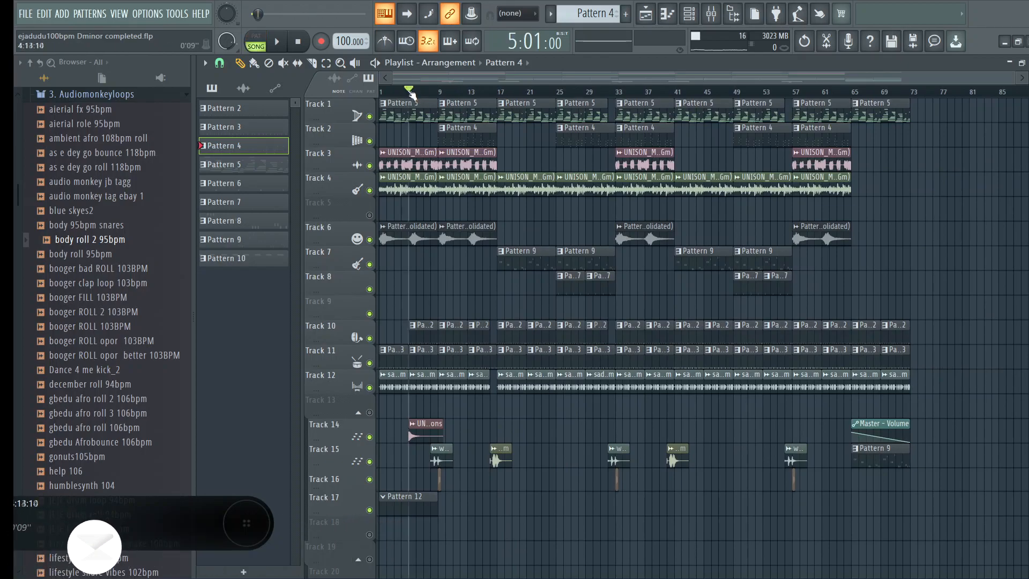
pyautogui.scroll(5, 410, 92)
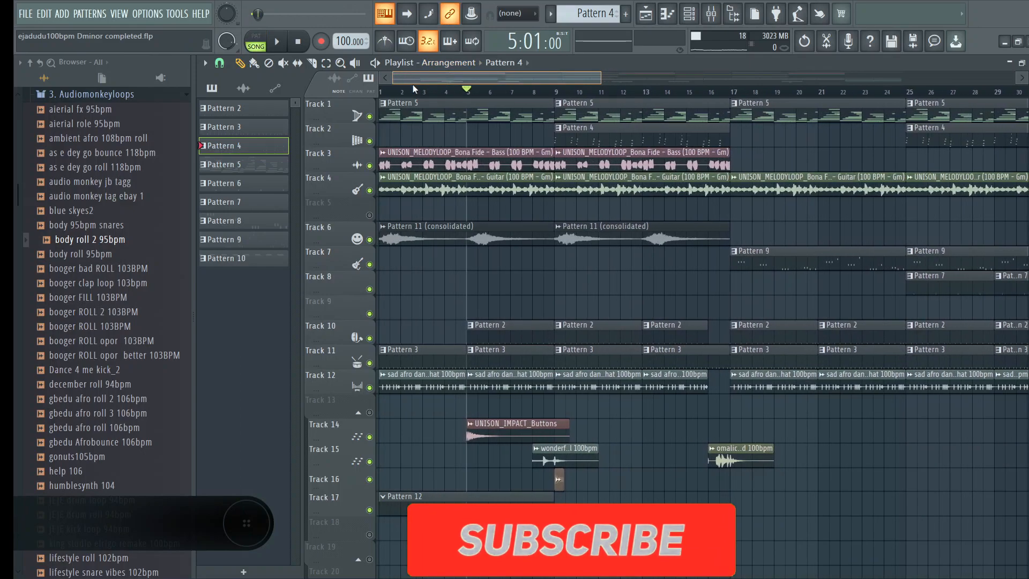
pyautogui.click(456, 91)
pyautogui.scroll(3, 459, 92)
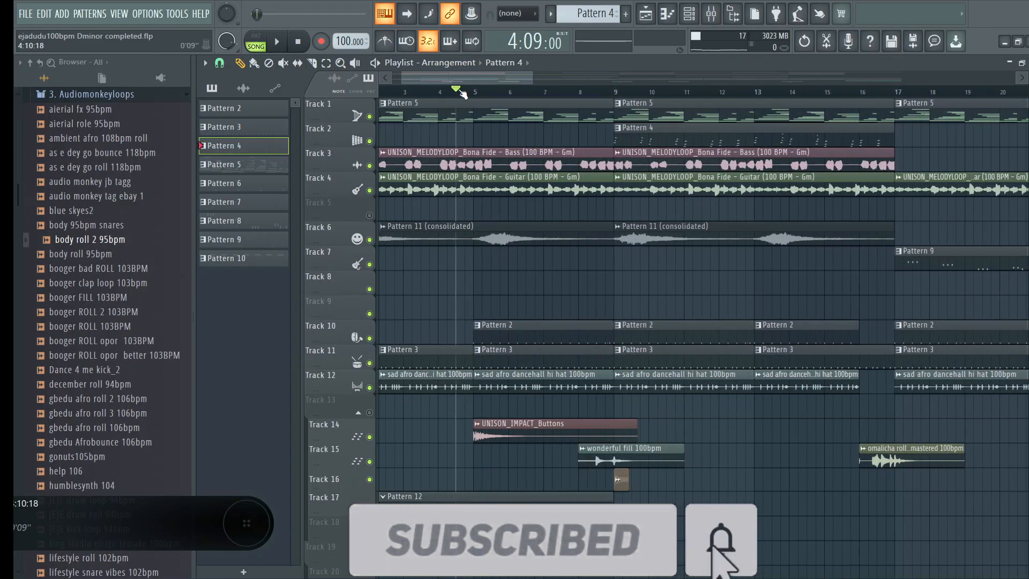
# Solo Tracks 14, 15 and 16 with the rolls, fills and effects, and play them from just before bar 5
pyautogui.rightClick(369, 437)
pyautogui.click(370, 461)
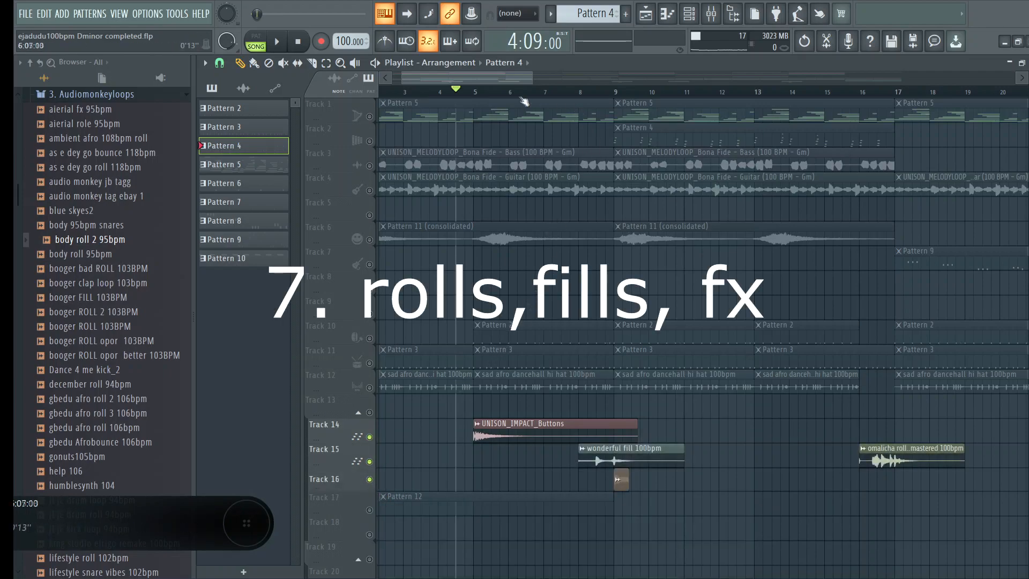
pyautogui.moveTo(533, 79); pyautogui.dragTo(658, 80)
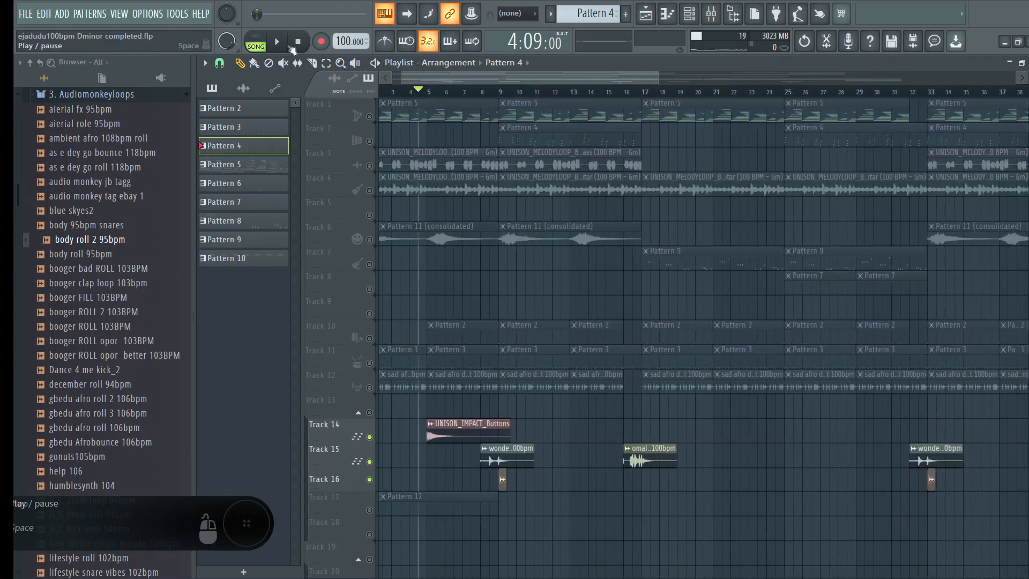
pyautogui.moveTo(427, 79); pyautogui.dragTo(417, 84)
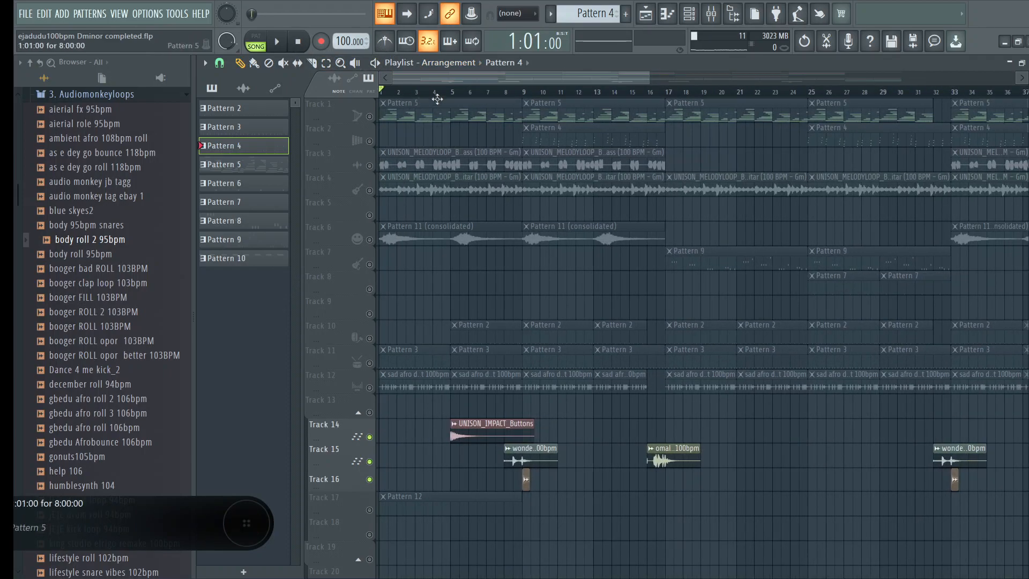
pyautogui.click(442, 92)
pyautogui.click(278, 42)
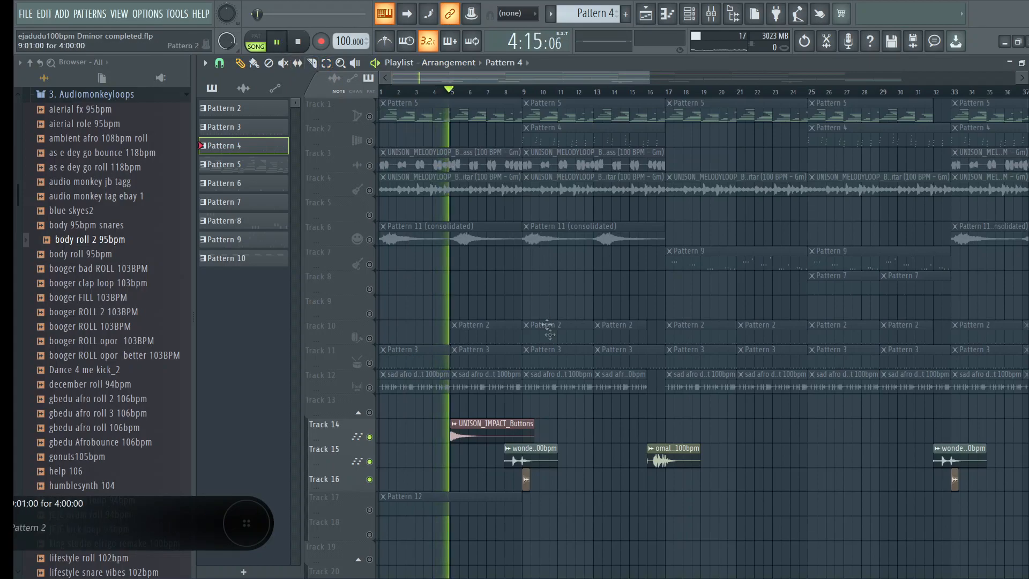
# Inspect the sample settings of the UNISON_IMPACT_Buttons clip on Track 14 and close them
pyautogui.click(496, 436)
pyautogui.doubleClick(496, 435)
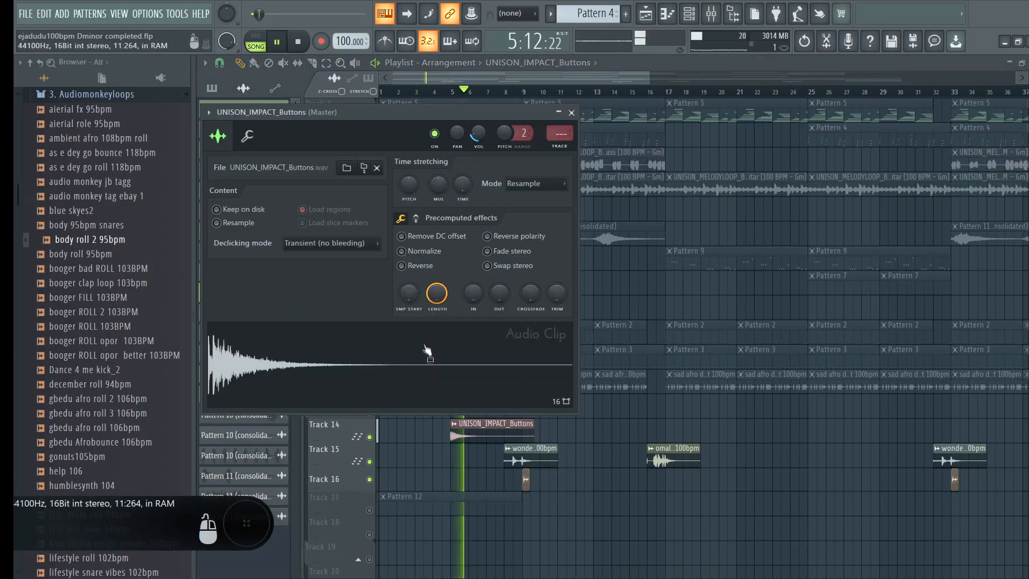
pyautogui.rightClick(589, 430)
# Turn all tracks back on and replay the impact sound in the full mix from just before bar 5
pyautogui.rightClick(370, 436)
pyautogui.rightClick(370, 437)
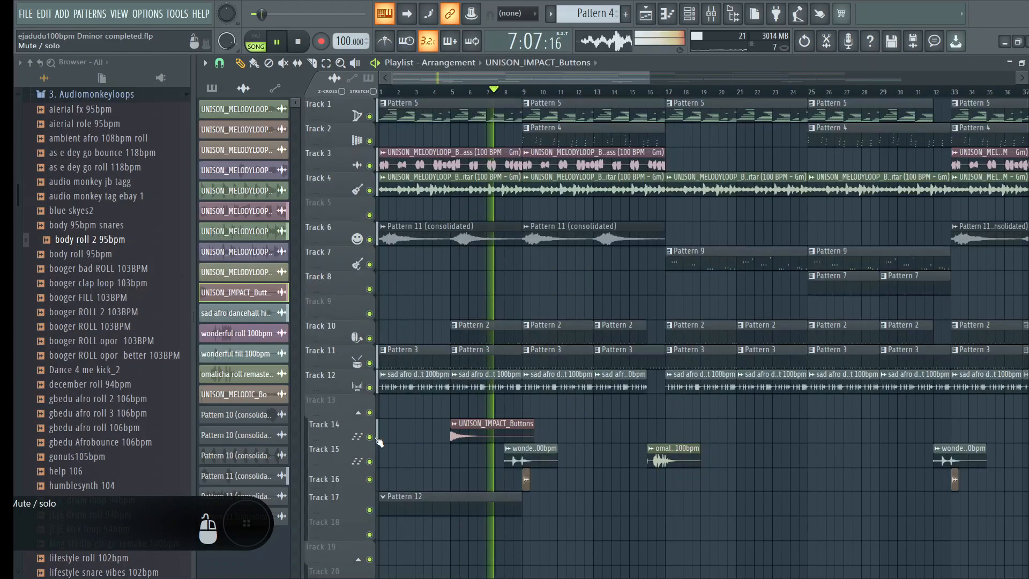
pyautogui.click(448, 94)
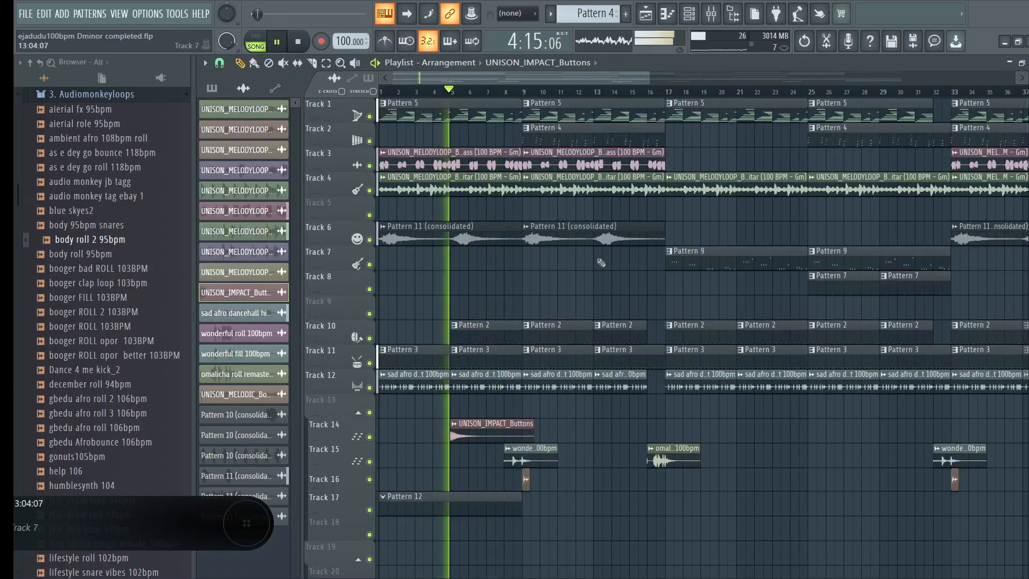
# Solo Track 14 during playback, then add Tracks 15 and 16 to hear the fill and melodic hit
pyautogui.rightClick(370, 437)
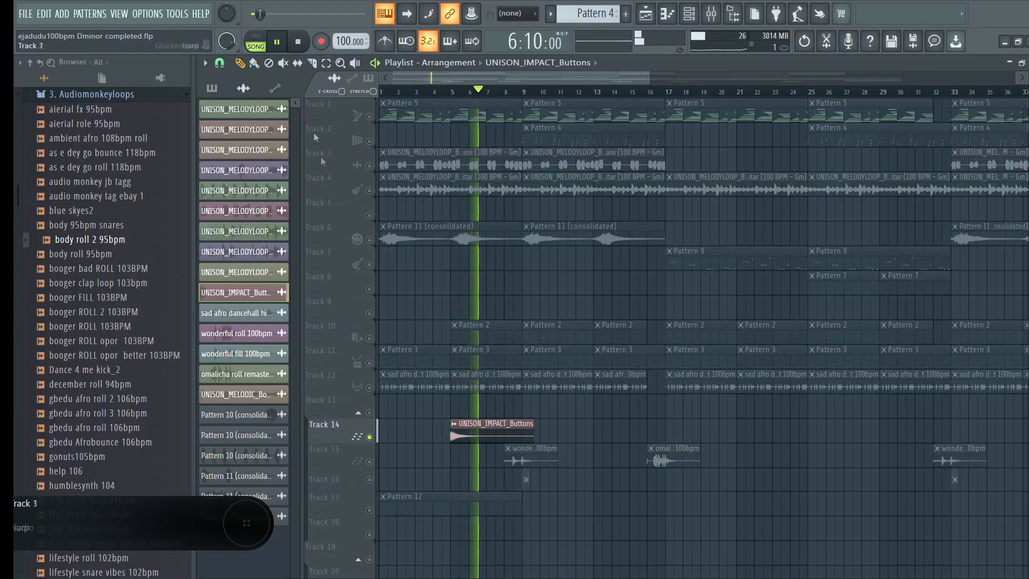
pyautogui.click(369, 461)
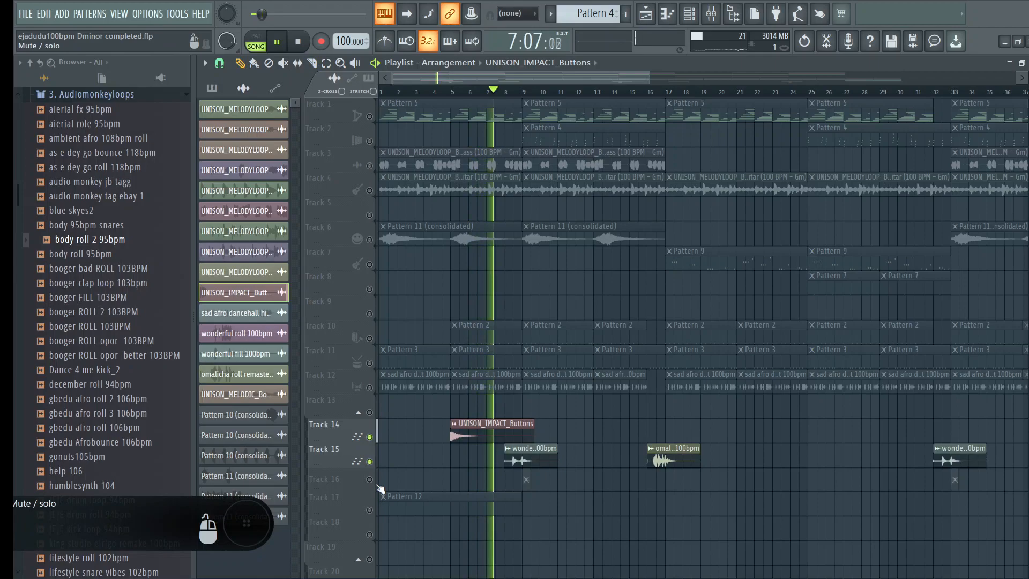
pyautogui.click(370, 479)
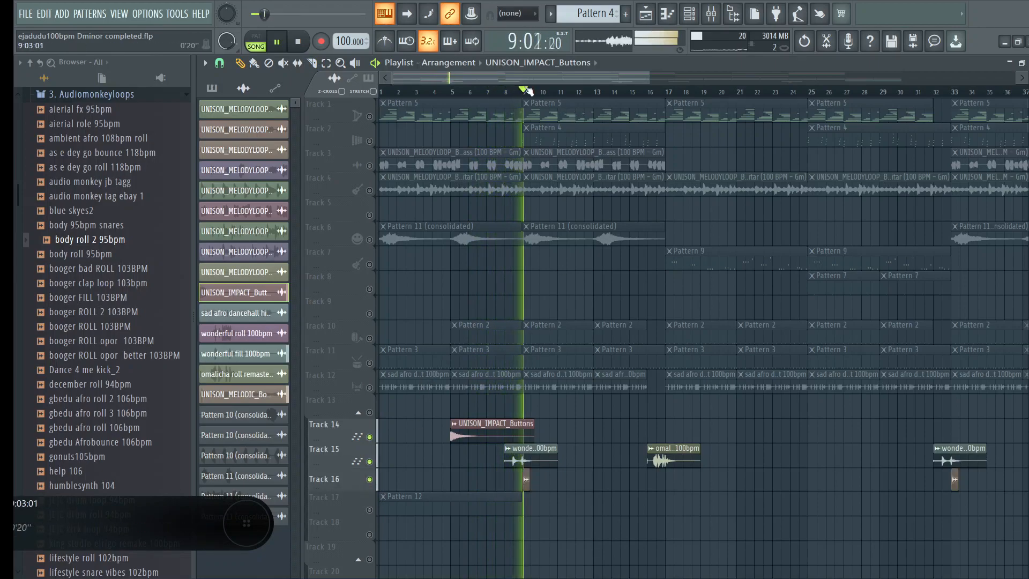
# Inspect the settings of the UNISON_MELODIC_Boardwalk 2 (G) clip on Track 16, then show the whole arrangement again
pyautogui.scroll(5, 534, 91)
pyautogui.doubleClick(553, 478)
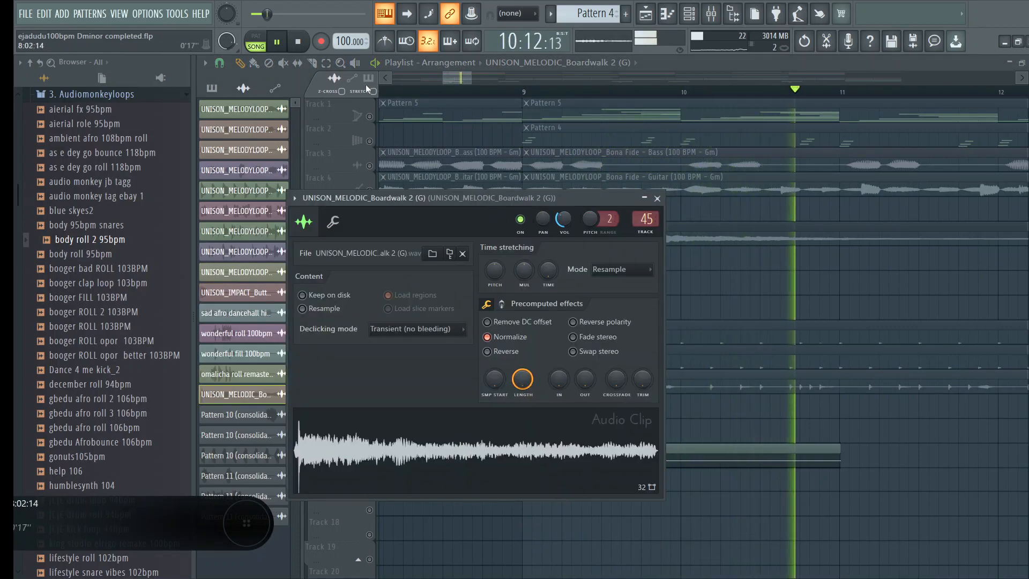
pyautogui.click(339, 64)
pyautogui.rightClick(558, 202)
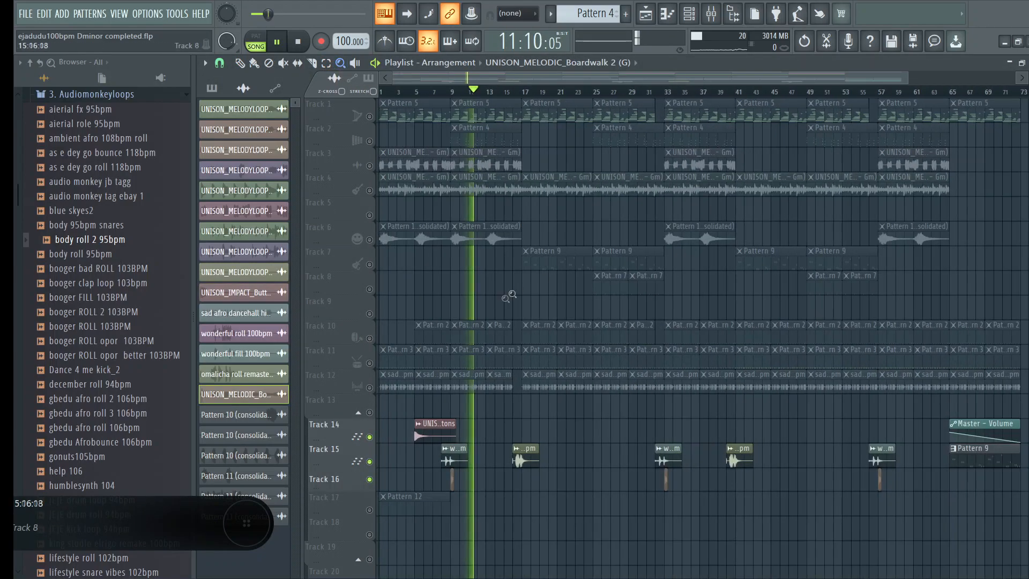
# Stop playback, turn all tracks back on, and play the full mix from bar 15, ahead of the omalicha roll
pyautogui.click(308, 44)
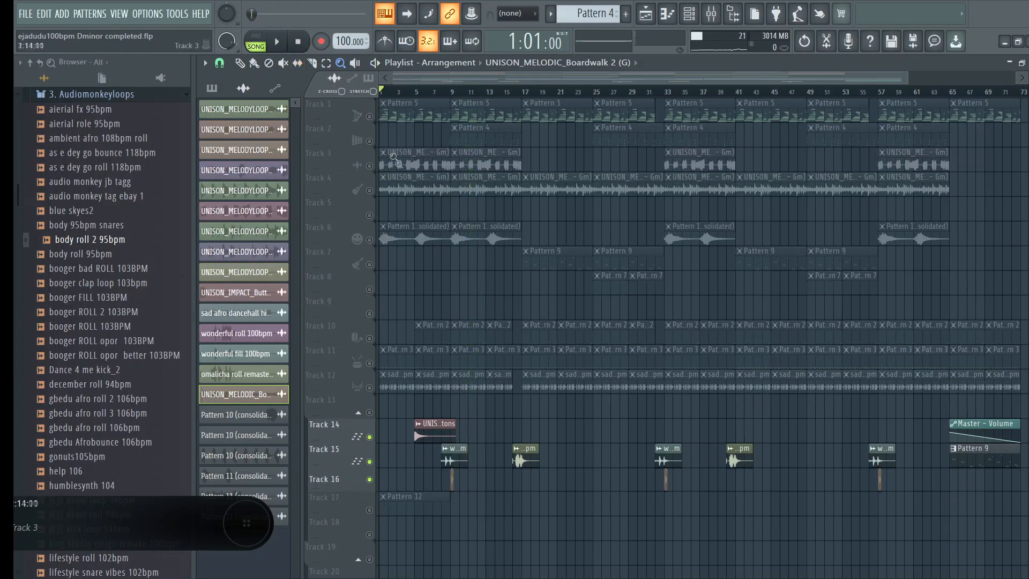
pyautogui.click(370, 141)
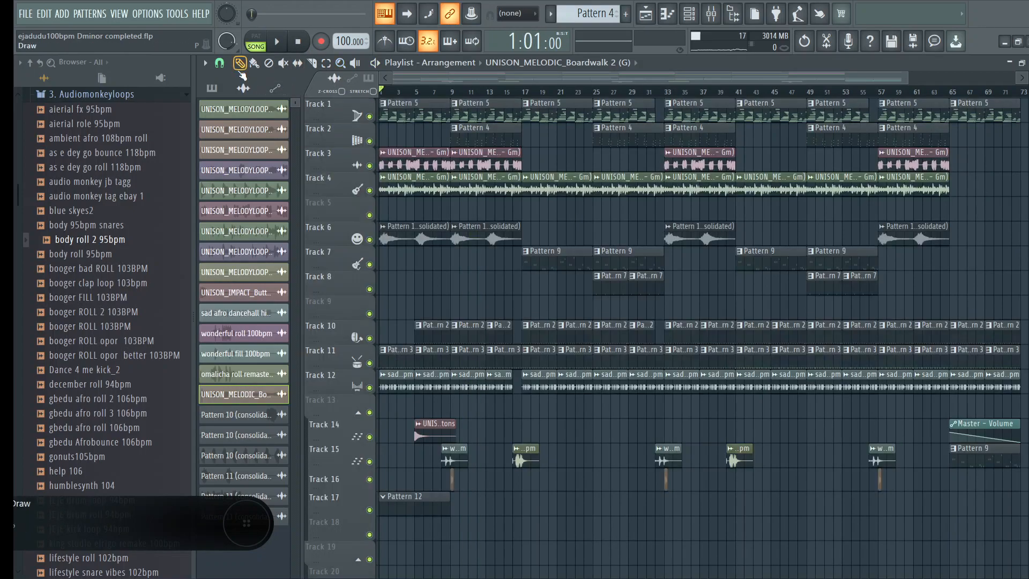
pyautogui.click(525, 111)
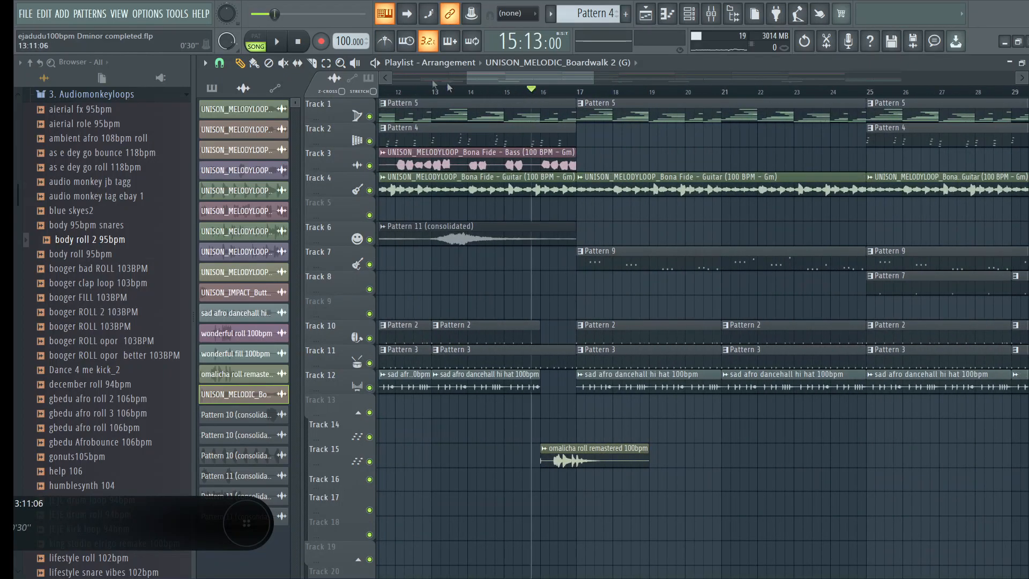
pyautogui.press('space')
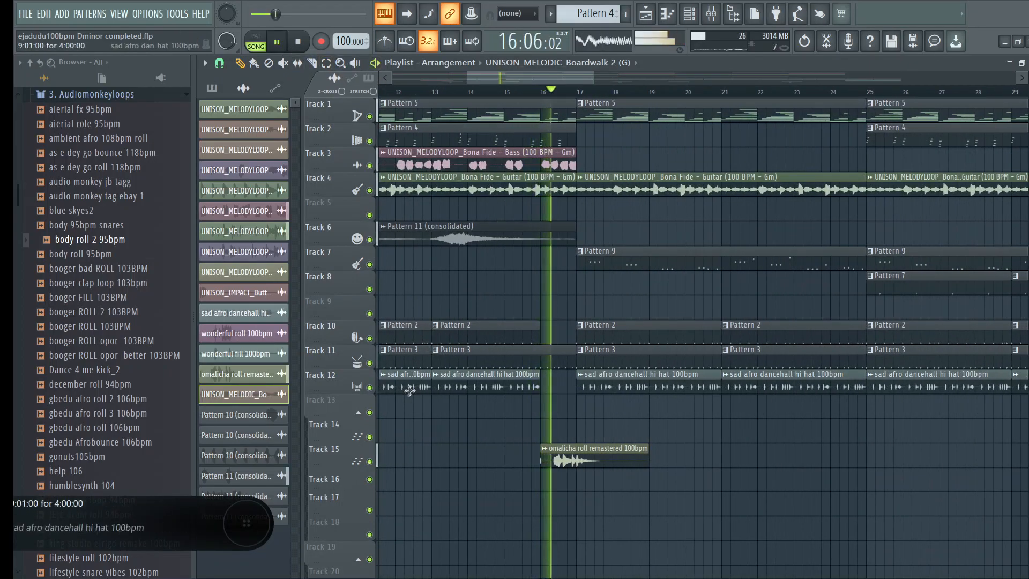
# Solo Track 15, replay the omalicha roll remastered 100bpm clip on its own, and bring back the other tracks
pyautogui.rightClick(370, 461)
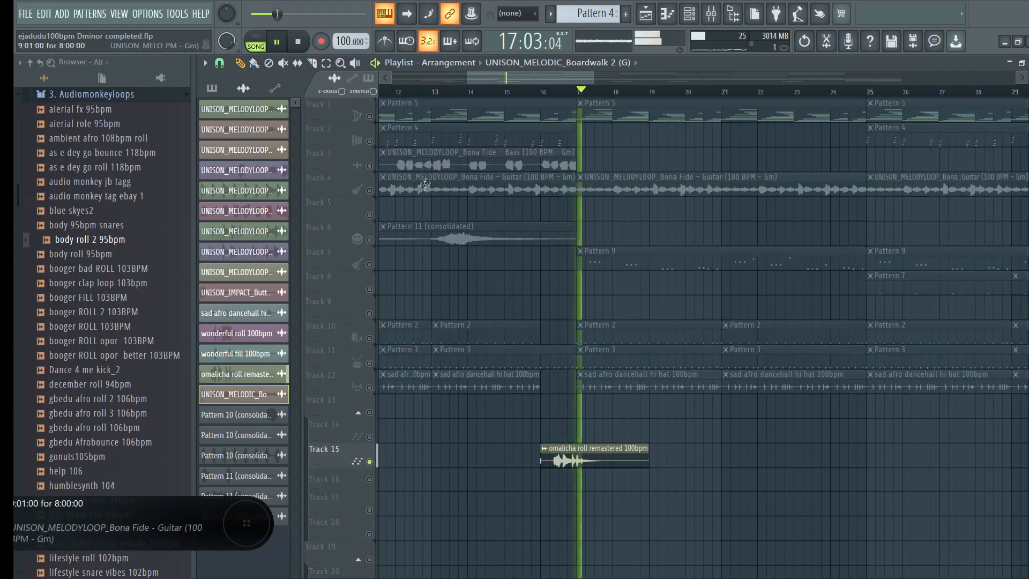
pyautogui.click(530, 92)
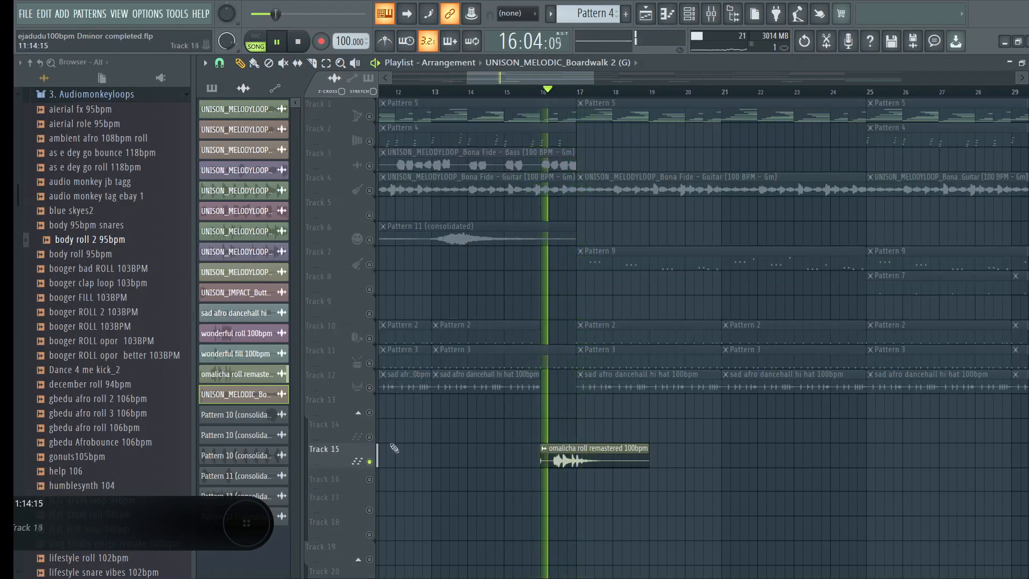
pyautogui.rightClick(370, 462)
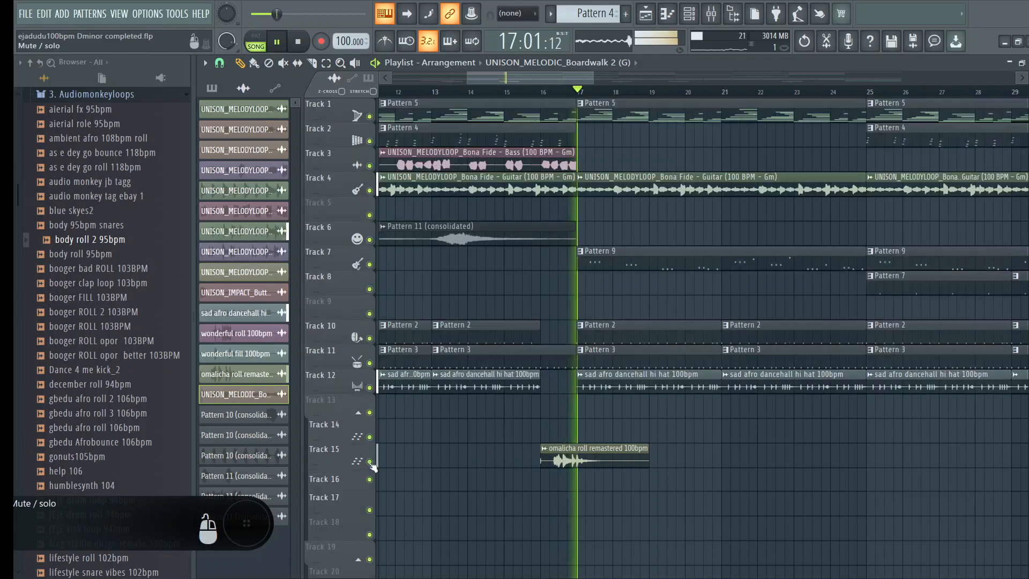
# Follow the full arrangement from bar 17 during playback, fit Tracks 1 to 17 in view, and stop the song
pyautogui.click(340, 63)
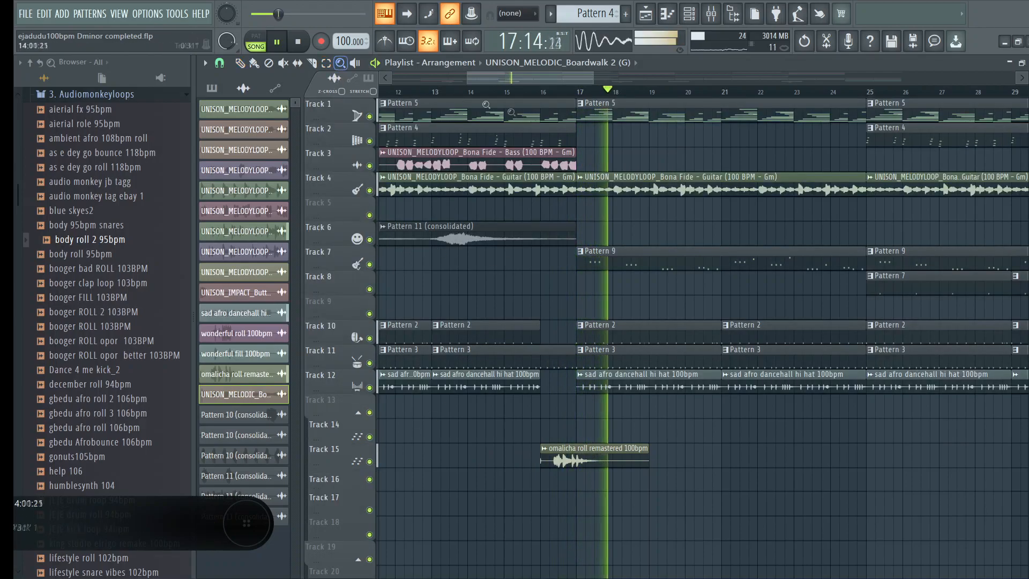
pyautogui.rightClick(648, 151)
pyautogui.moveTo(441, 116); pyautogui.dragTo(747, 362)
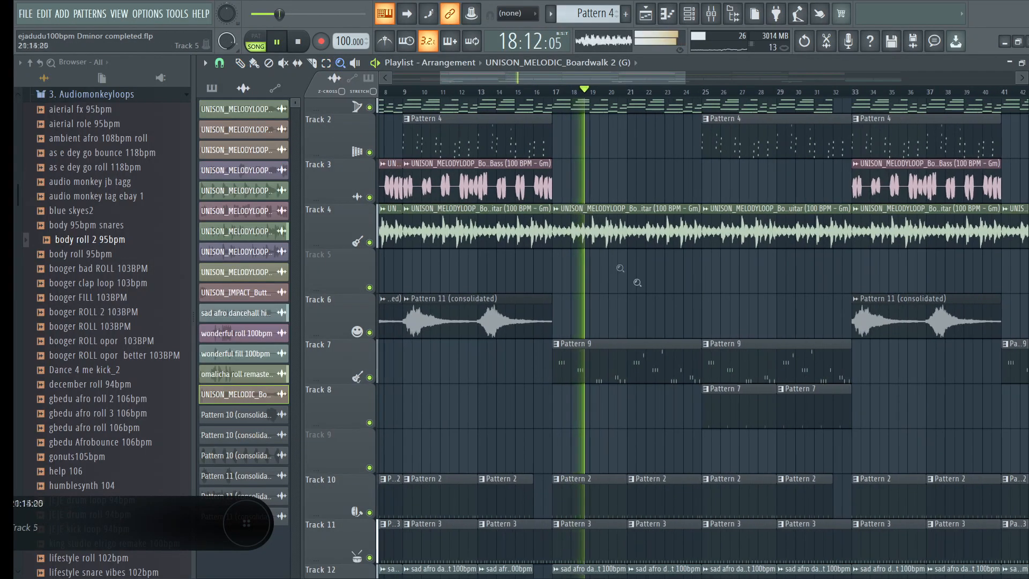
pyautogui.click(240, 63)
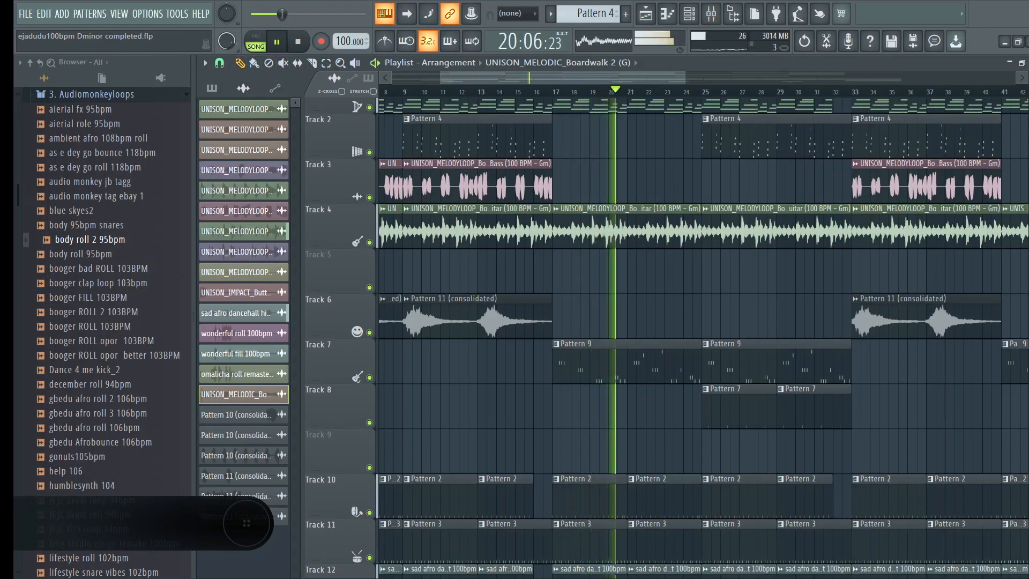
pyautogui.scroll(-4, 697, 337)
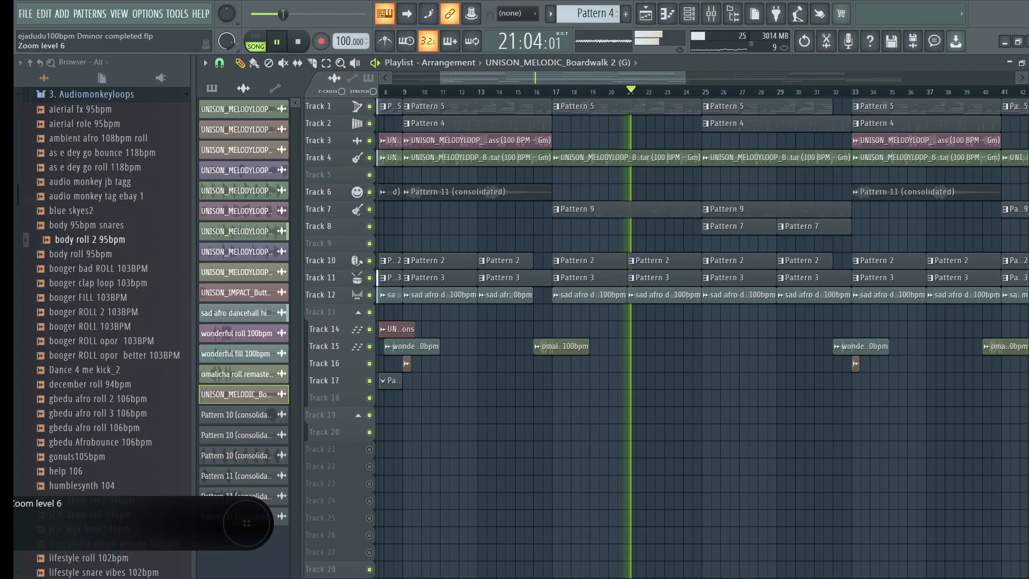
pyautogui.scroll(3, 589, 186)
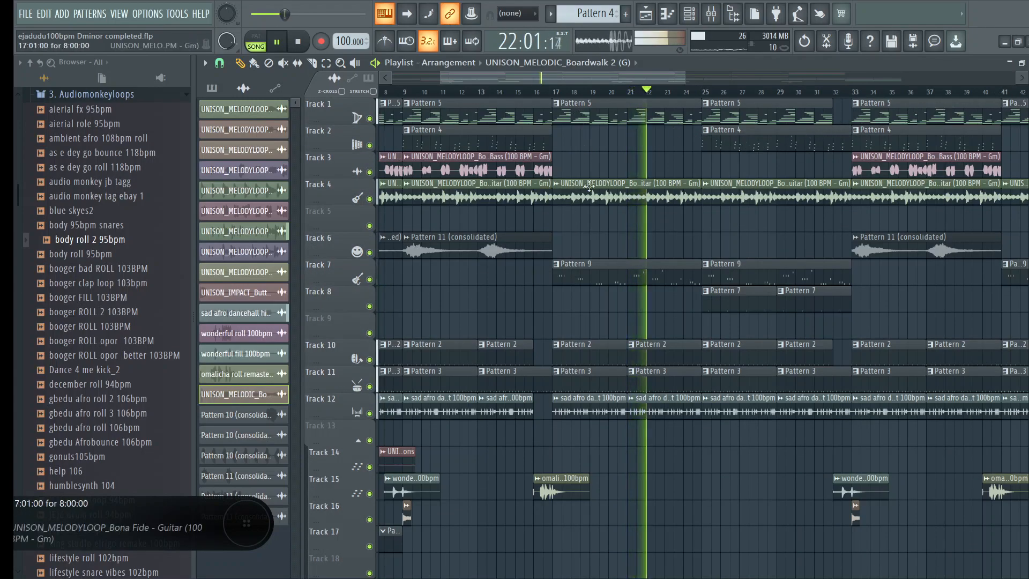
pyautogui.press('space')
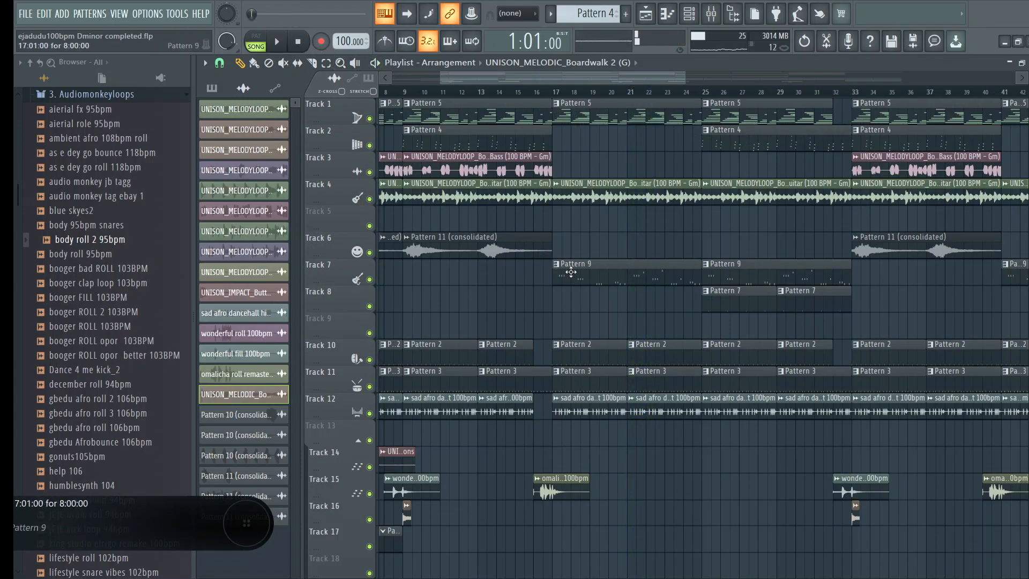
# Show the arrangement from bar 1 to about bar 63 and open the Bona Fide Bass clip's settings from Track 3
pyautogui.hscroll(-5, 589, 90)
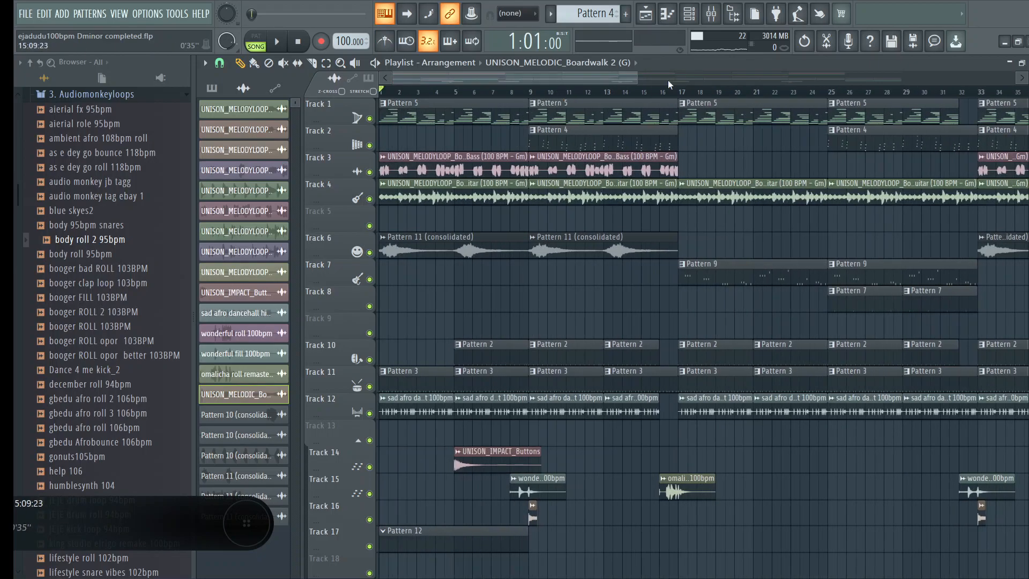
pyautogui.moveTo(639, 77); pyautogui.dragTo(841, 80)
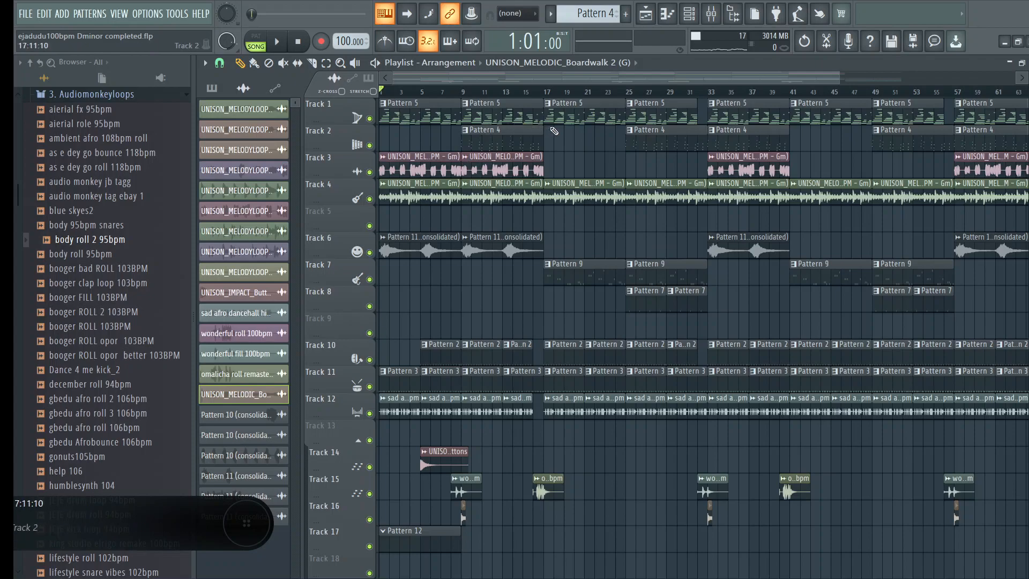
pyautogui.doubleClick(499, 157)
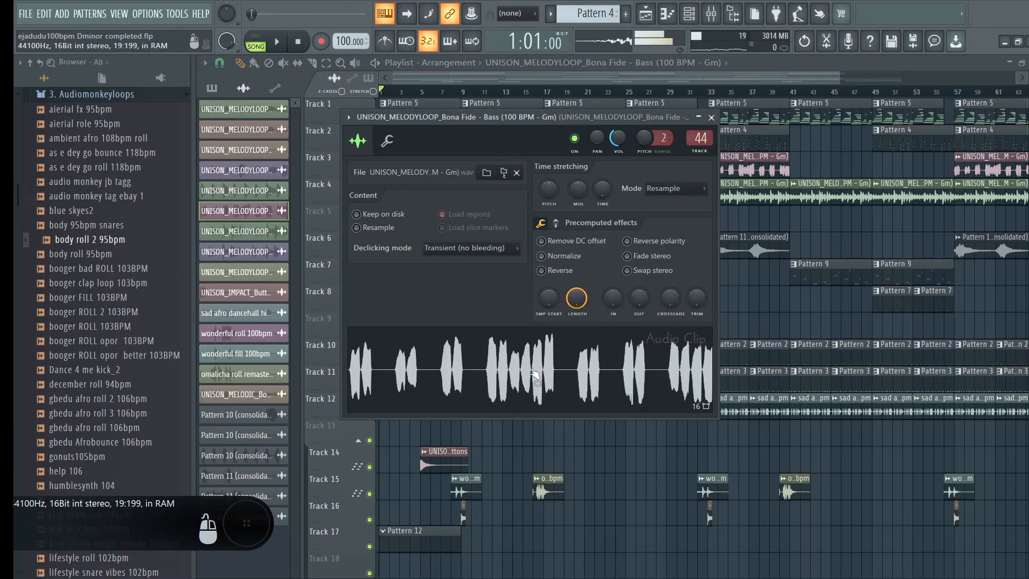
# Audition the Bona Fide Bass sample from its waveform and close the clip's settings
pyautogui.click(295, 50)
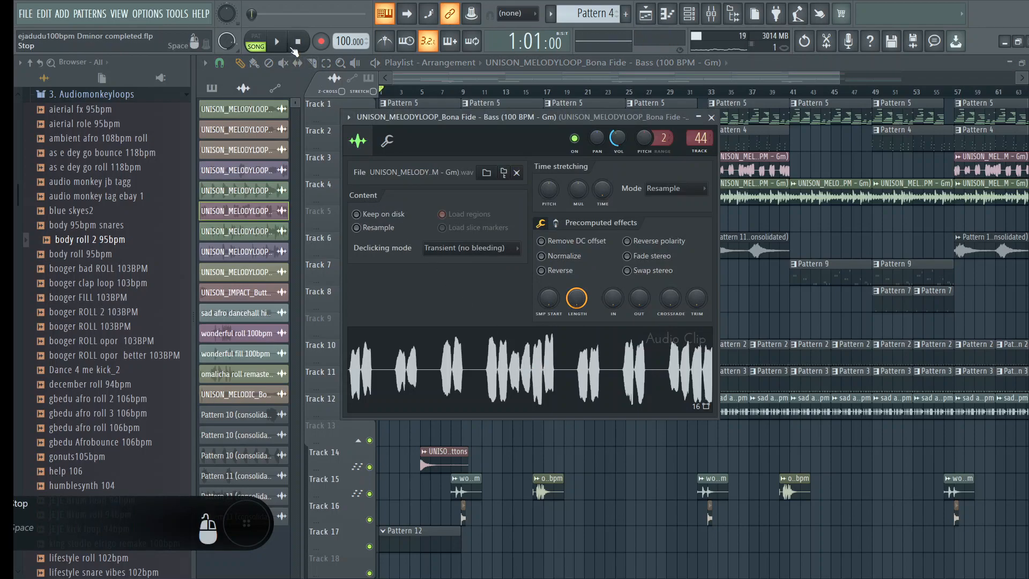
pyautogui.click(496, 360)
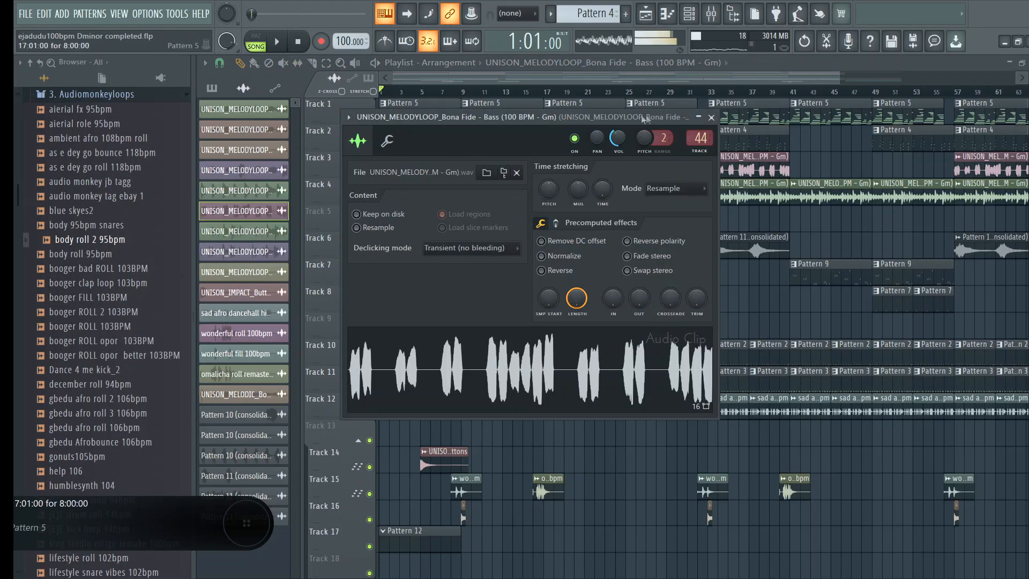
pyautogui.click(713, 117)
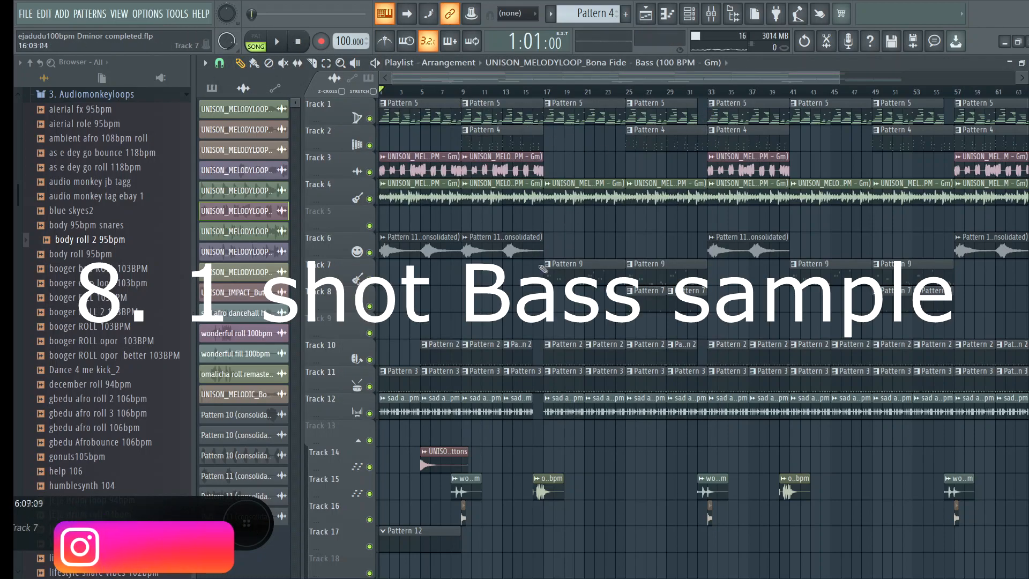
# Open Pattern 9 from Track 7, check its UNISON_BASS_Dubs (G) channel, and play the pattern on its own
pyautogui.doubleClick(557, 264)
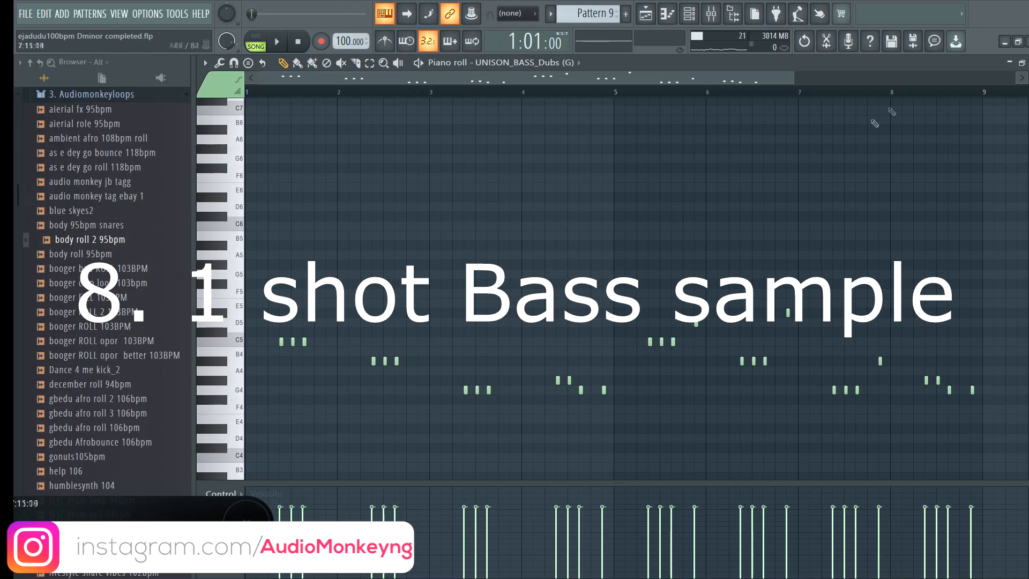
pyautogui.click(1028, 64)
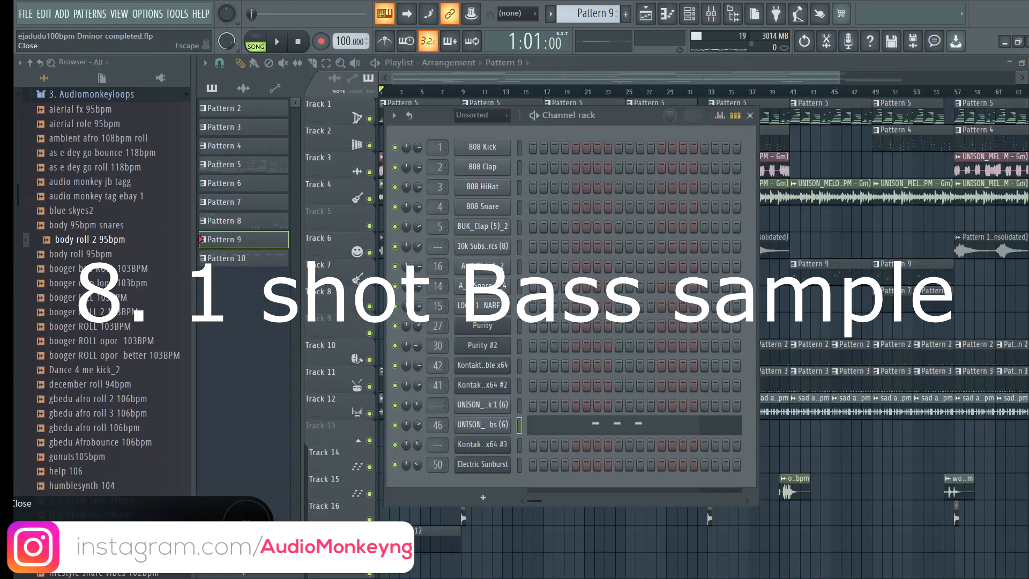
pyautogui.click(489, 425)
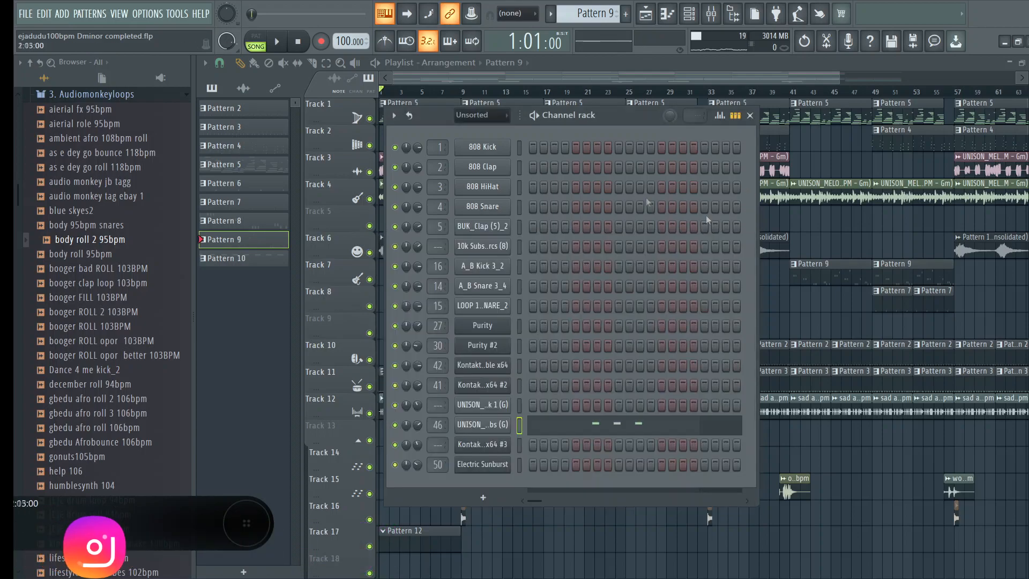
pyautogui.click(255, 41)
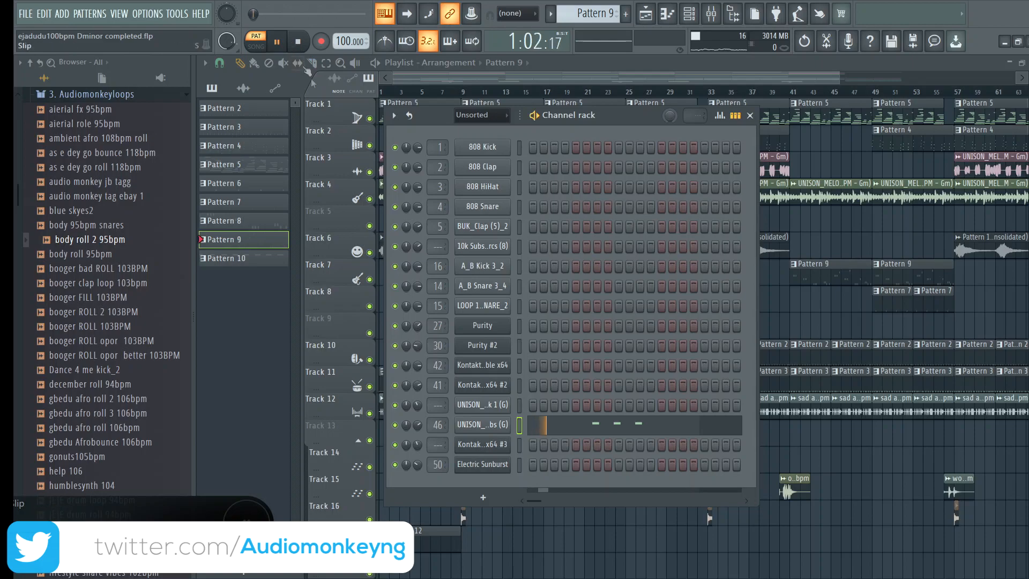
# View the UNISON_BASS_Dubs (G) notes enlarged in the piano roll during playback, and close the piano roll
pyautogui.click(560, 423)
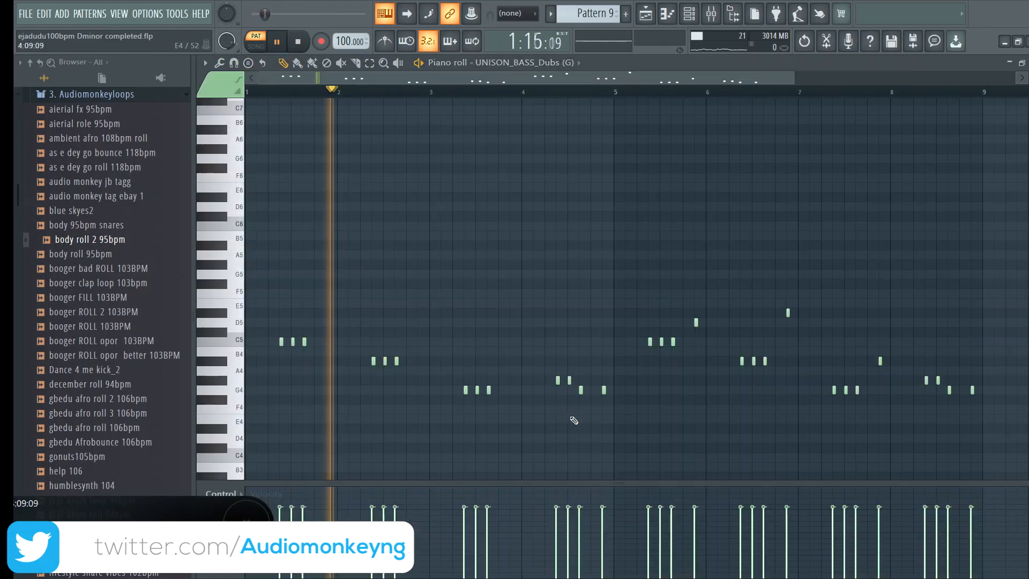
pyautogui.click(383, 64)
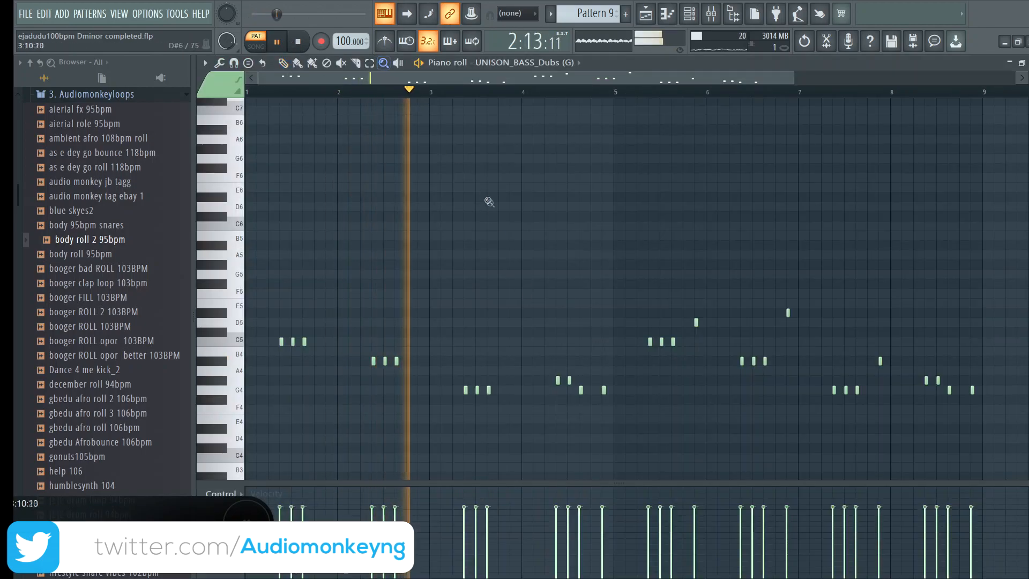
pyautogui.click(512, 232)
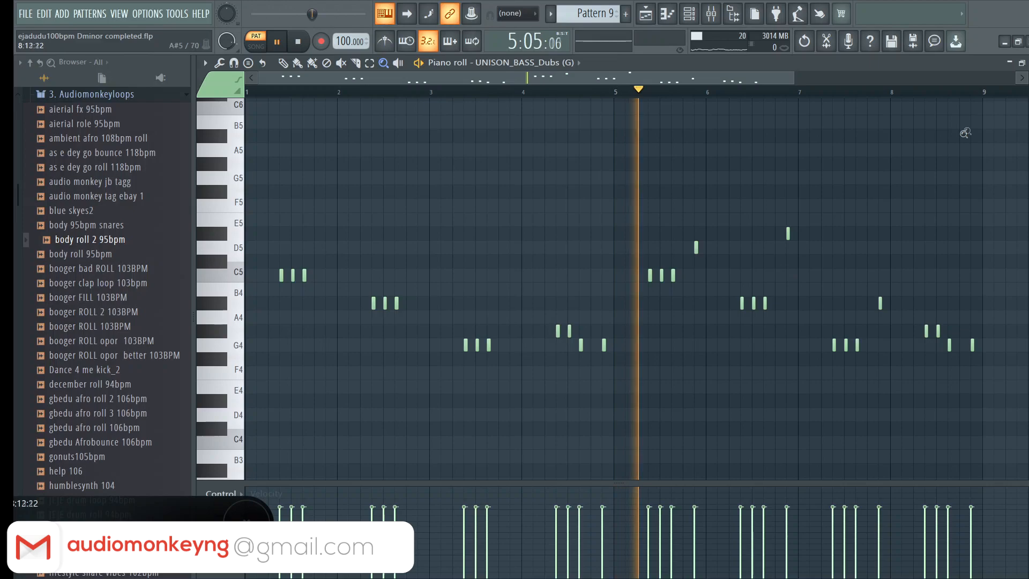
pyautogui.click(1028, 62)
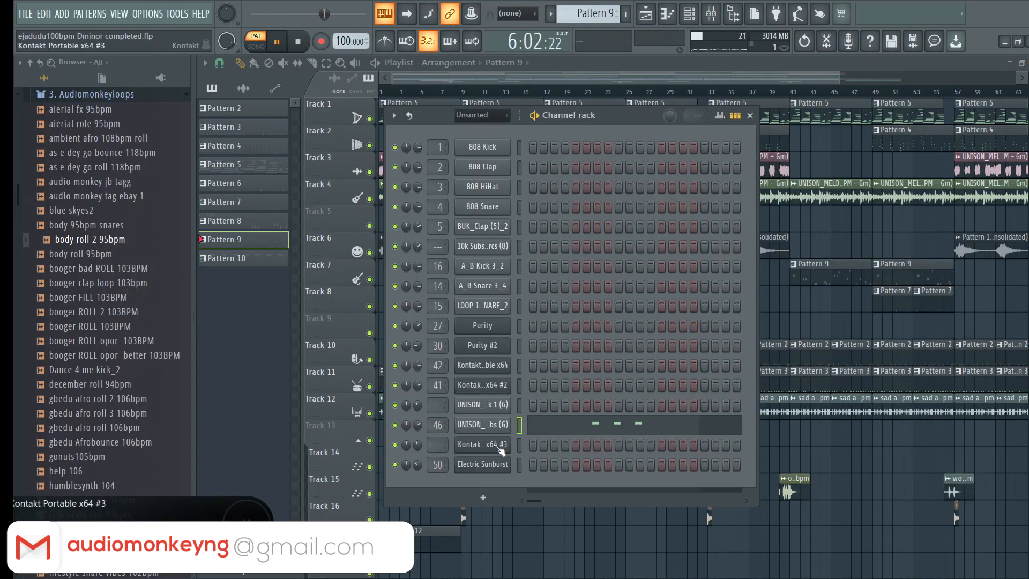
# Inspect the sampler settings of the UNISON_BASS_Dubs (G) channel while Pattern 9 plays
pyautogui.click(482, 424)
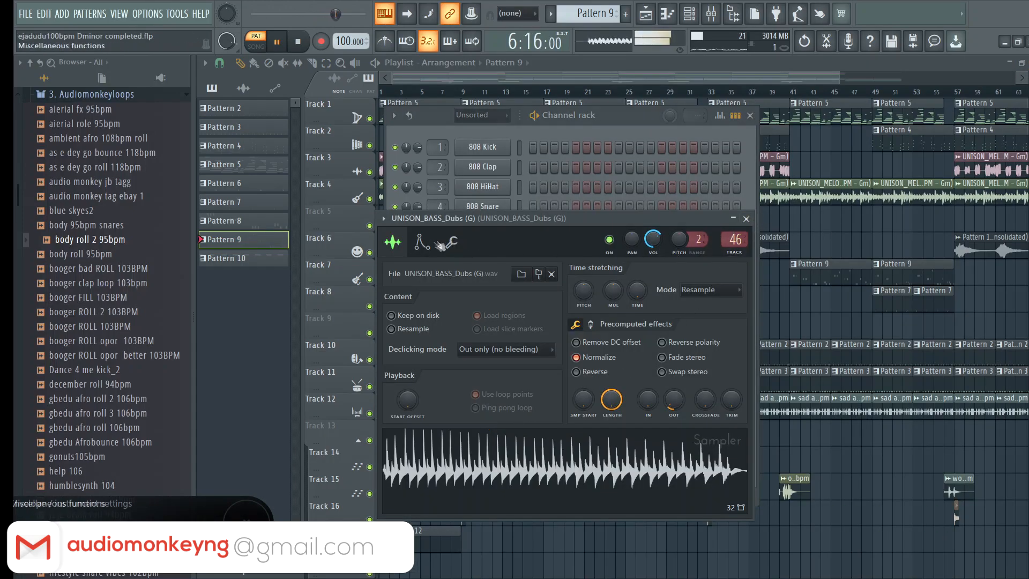
pyautogui.click(482, 424)
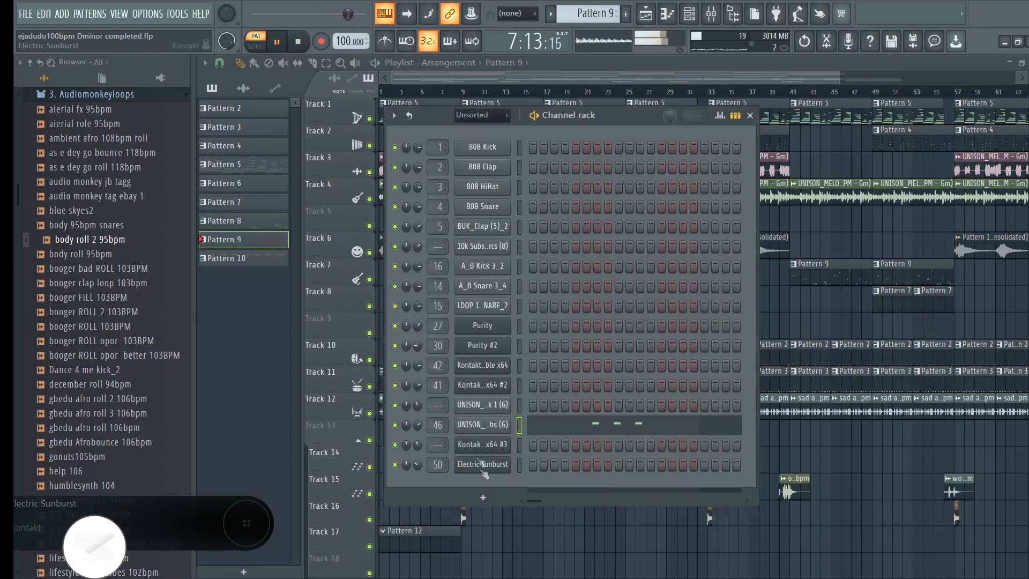
pyautogui.rightClick(488, 431)
pyautogui.click(462, 430)
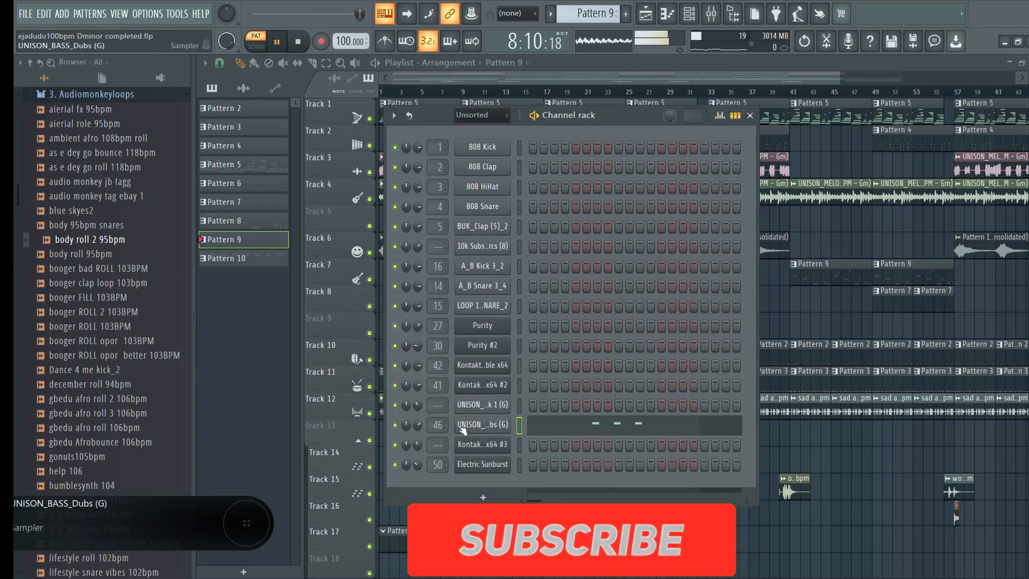
pyautogui.click(463, 430)
# Review the Fruity Parametric EQ 2 and Fruity Compressor on the bass's mixer track 46, and return to the stopped arrangement
pyautogui.click(711, 14)
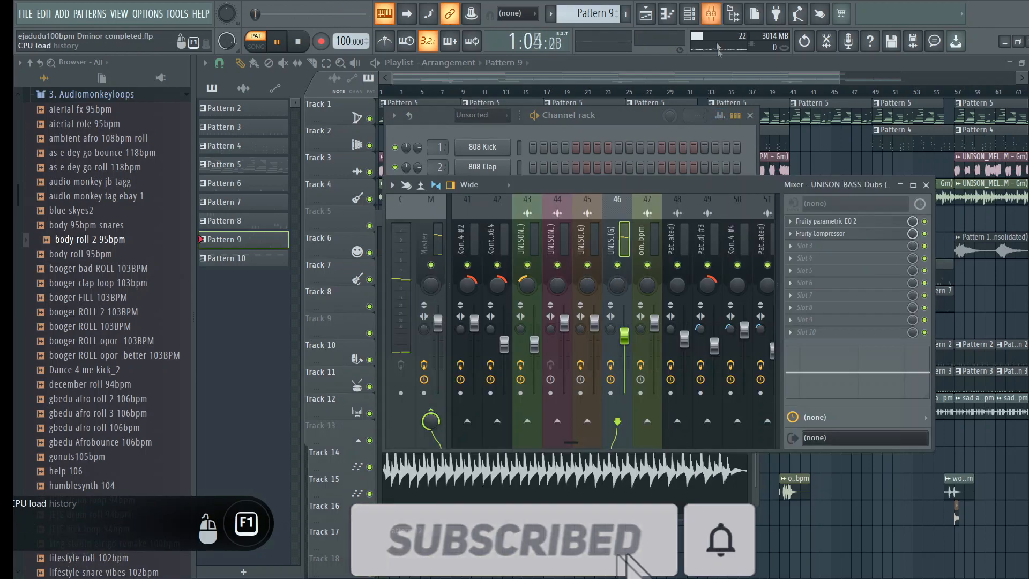
pyautogui.click(865, 223)
pyautogui.click(847, 234)
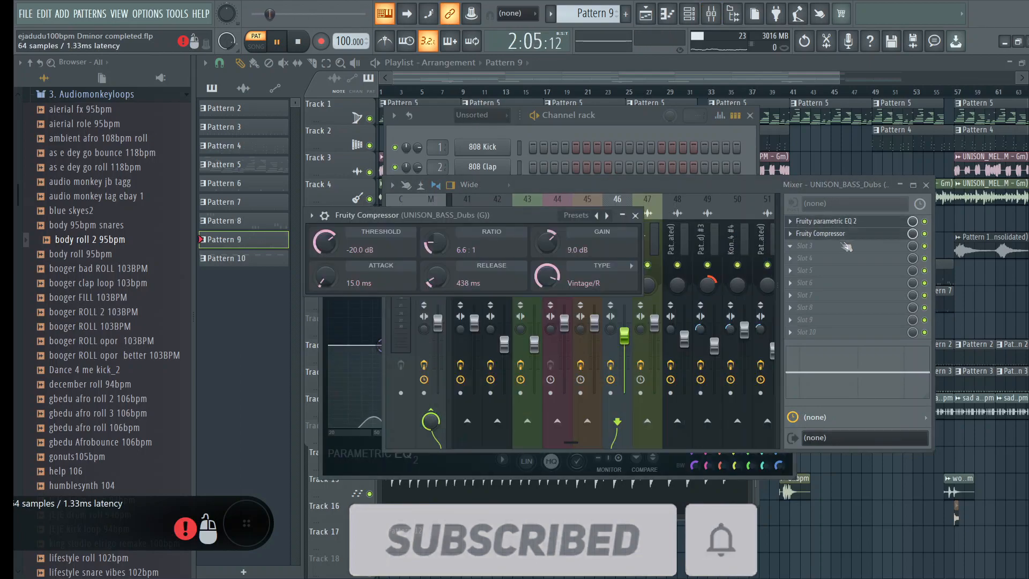
pyautogui.click(570, 74)
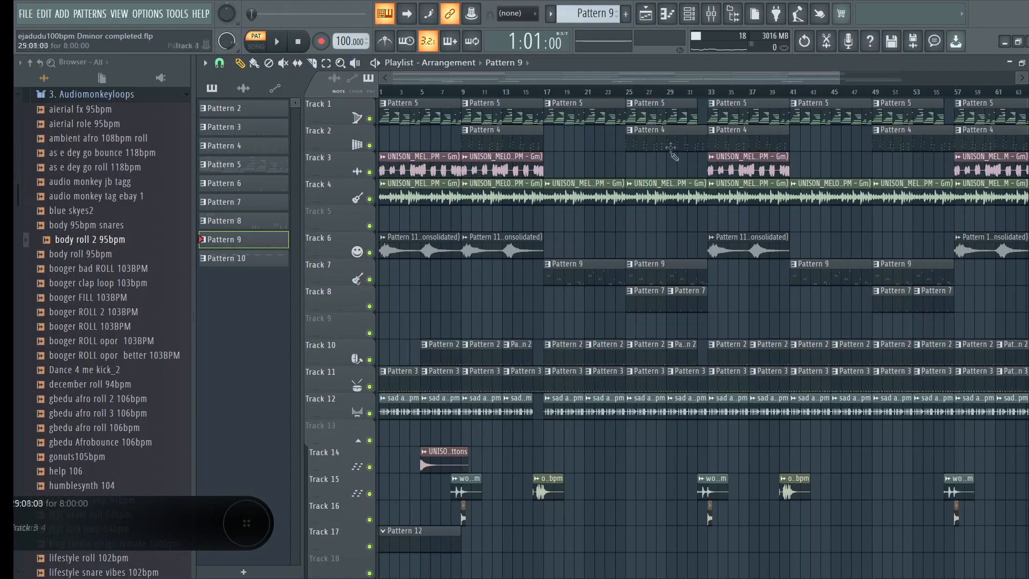
# Play Track 8's Pattern 7 on its own and inspect the Boardwalk 2 sample's settings and its Fruity Delay 2 effect
pyautogui.doubleClick(651, 292)
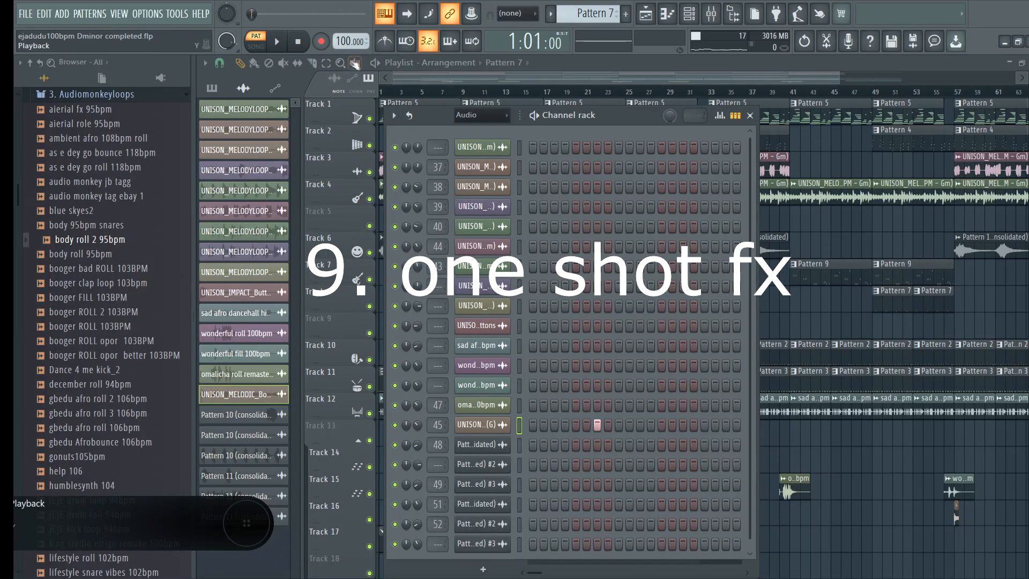
pyautogui.click(275, 44)
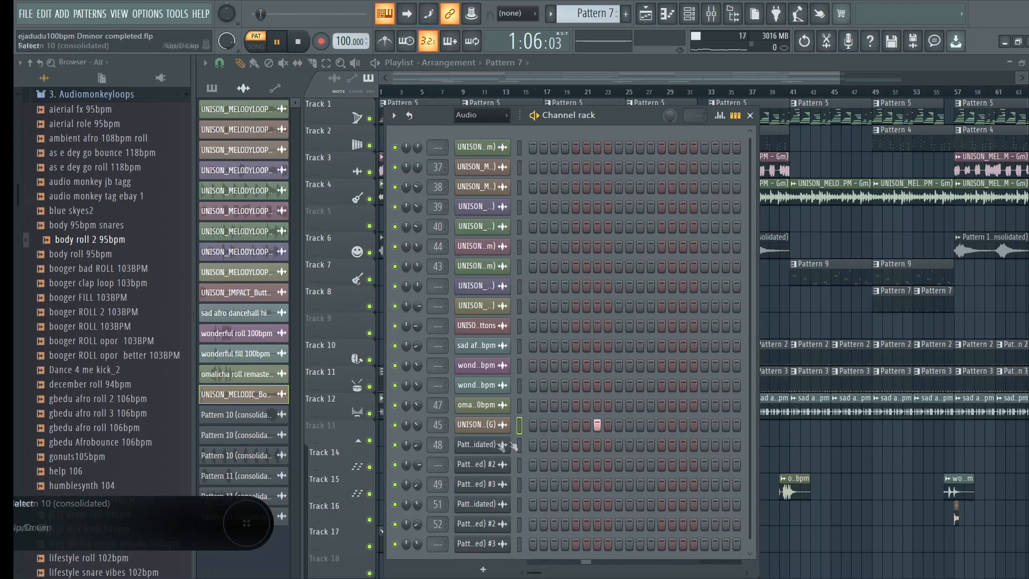
pyautogui.click(488, 429)
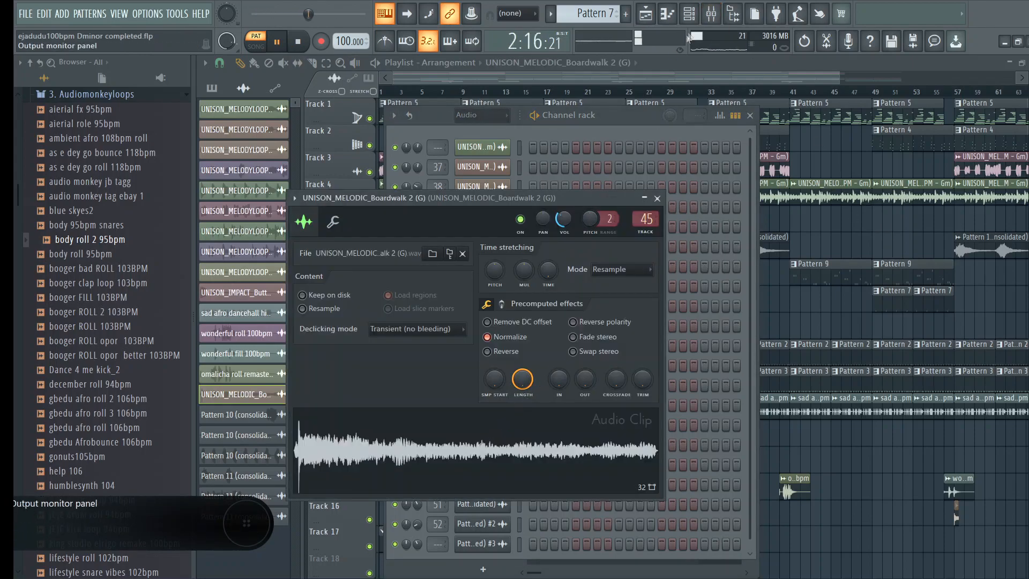
pyautogui.click(712, 14)
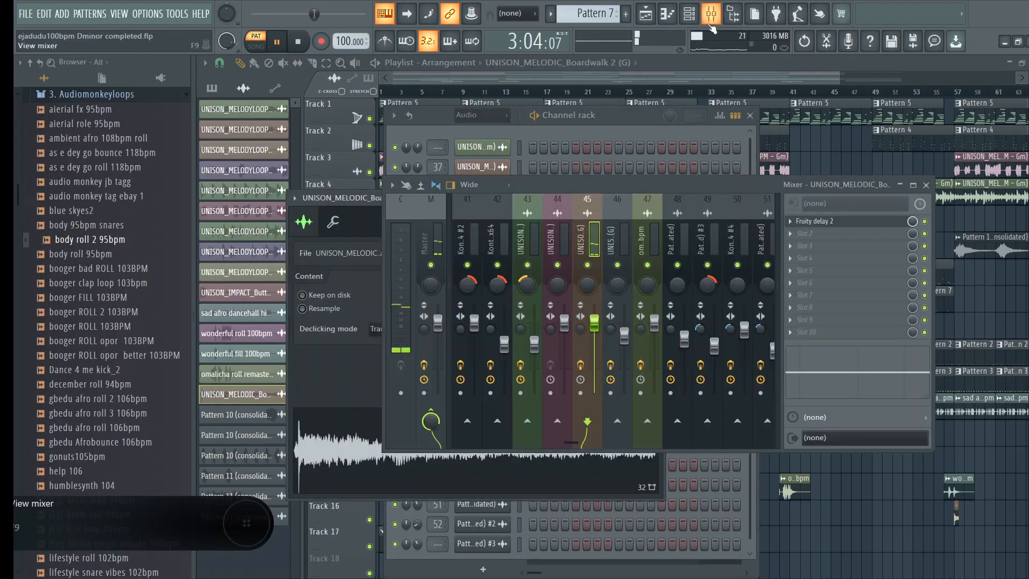
pyautogui.click(818, 226)
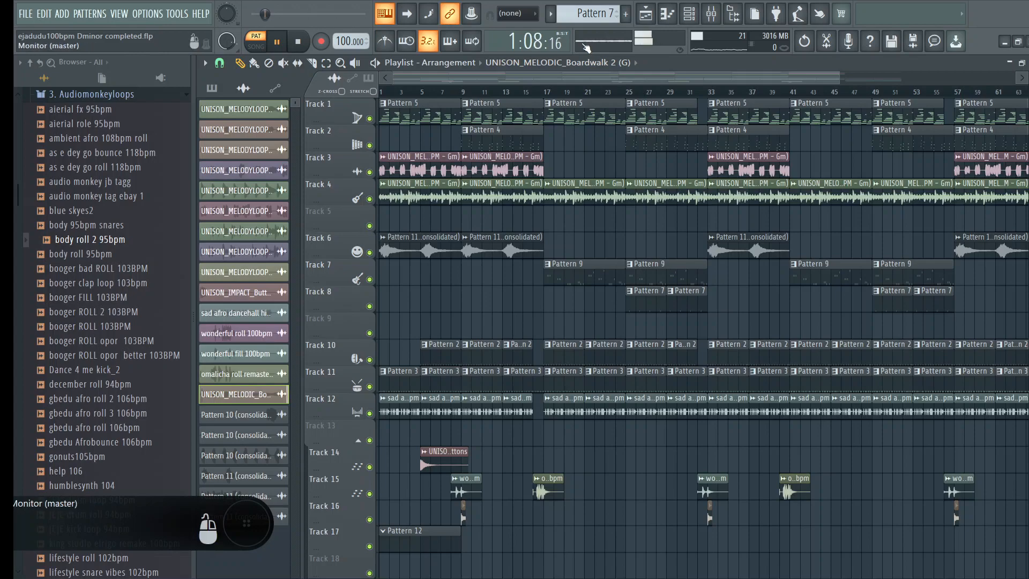
# Play the full song from bar 25, stop it, and review the whole arrangement up to about bar 73
pyautogui.click(630, 92)
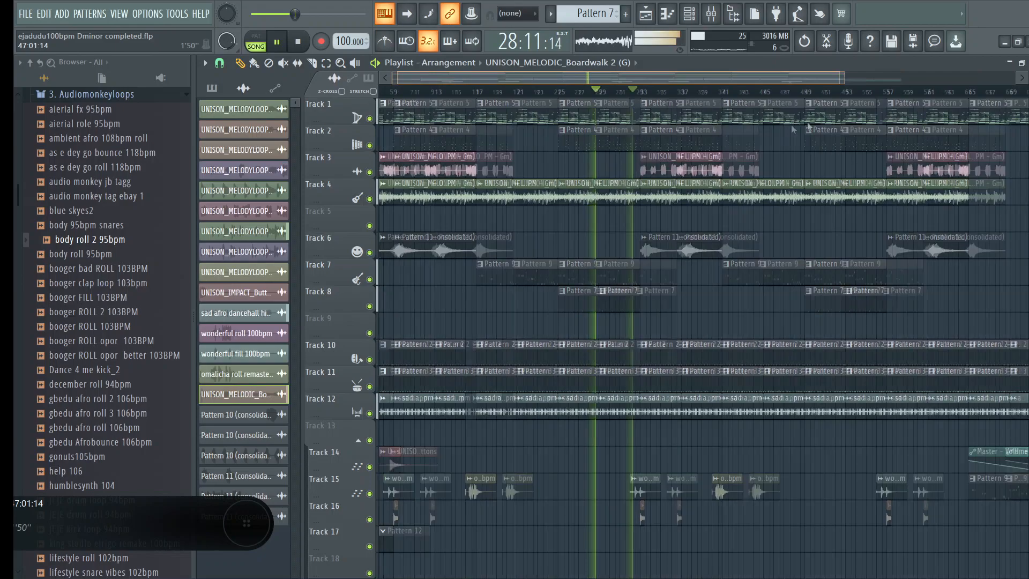
pyautogui.moveTo(838, 84); pyautogui.dragTo(901, 79)
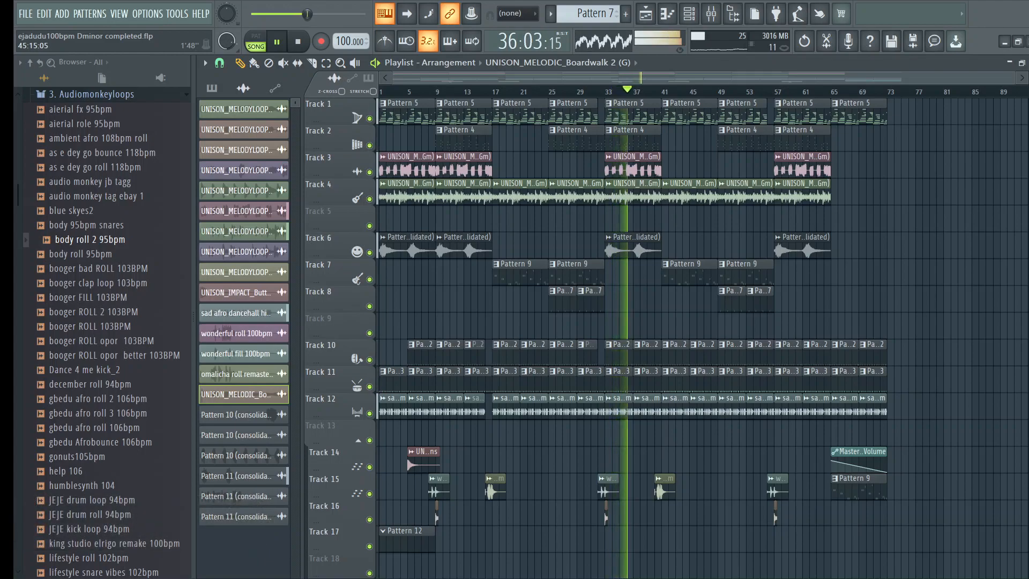
pyautogui.press('space')
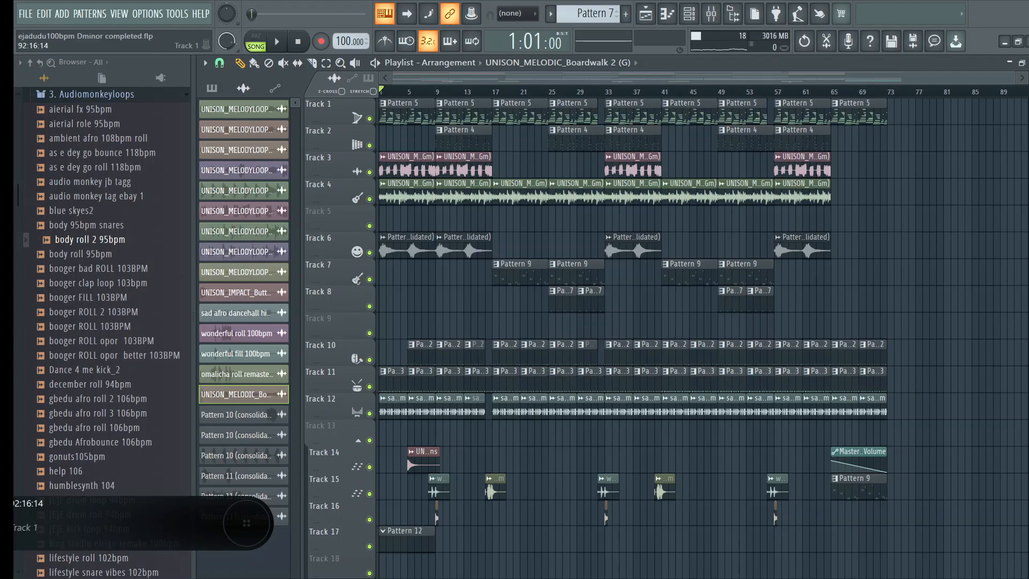
pyautogui.scroll(-2, 702, 321)
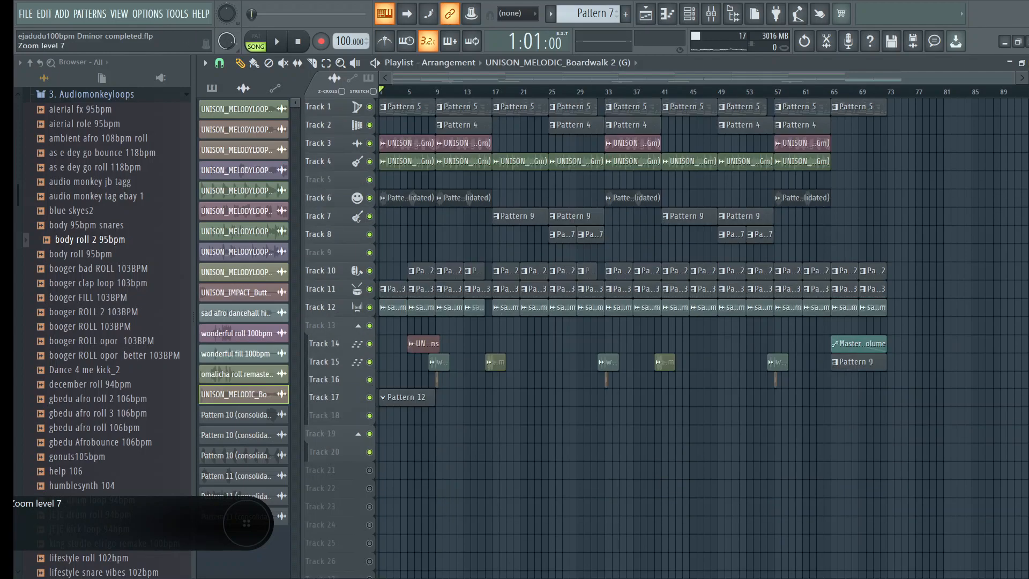
pyautogui.scroll(2, 703, 321)
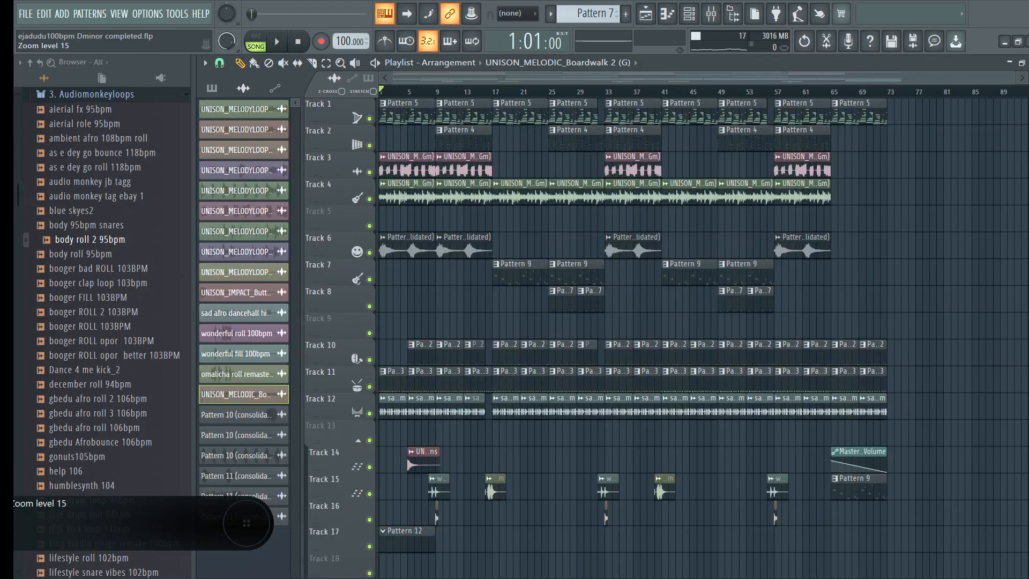